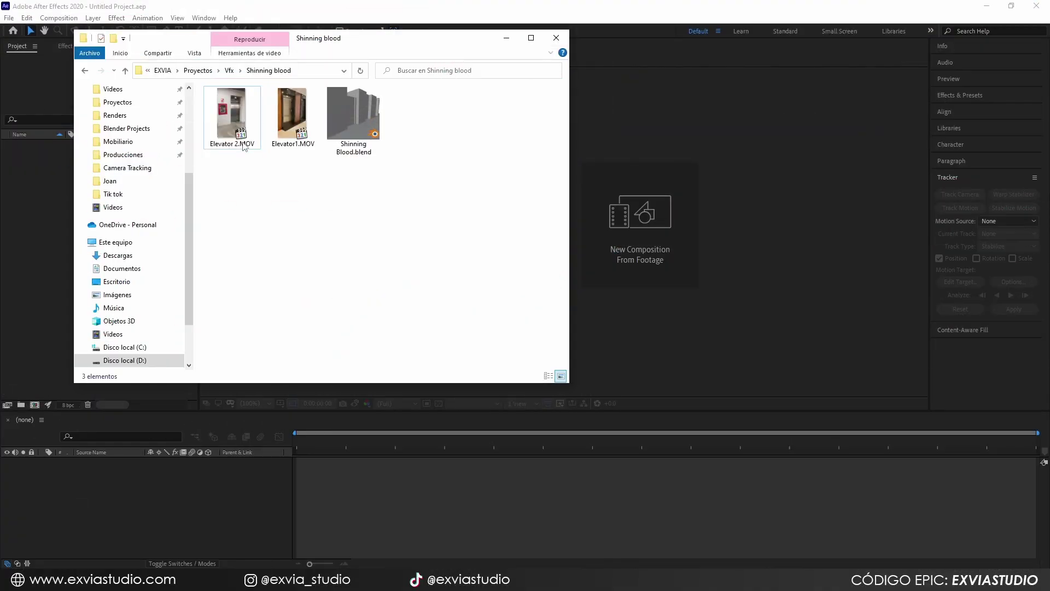
Import Elevator 2.MOV and build a new composition from the footage
{"action": "left_click_drag", "start_coordinate": [240, 137], "coordinate": [41, 193]}
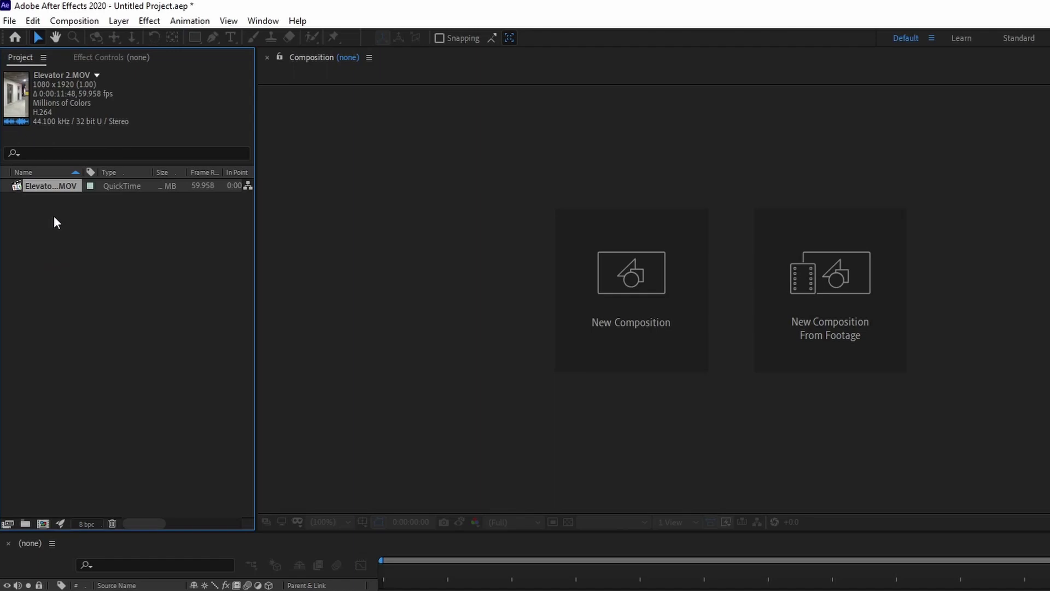
{"action": "left_click_drag", "start_coordinate": [57, 184], "coordinate": [64, 413]}
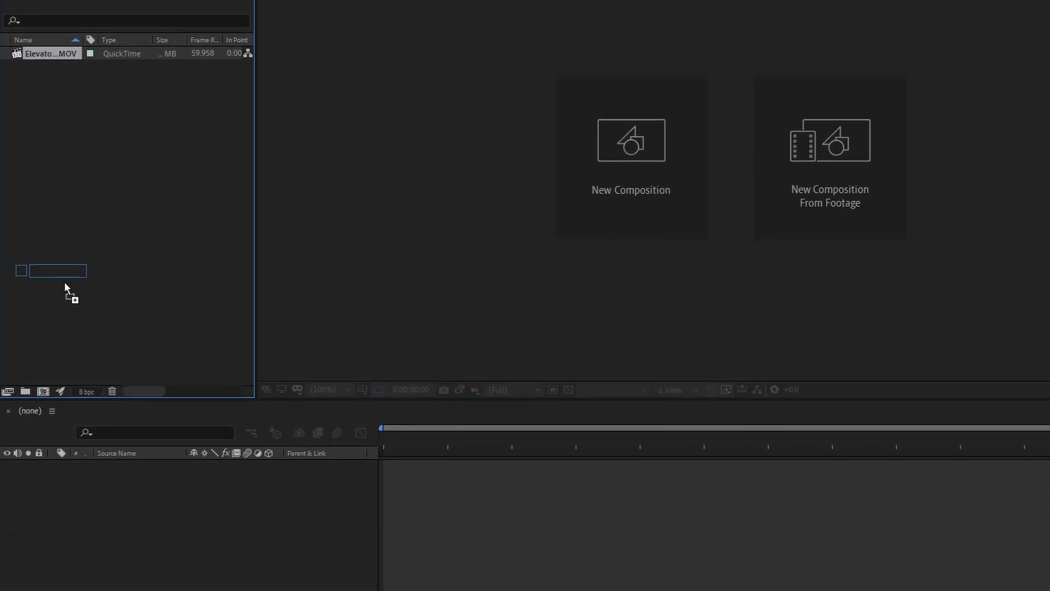
{"action": "left_click_drag", "start_coordinate": [64, 282], "coordinate": [44, 390]}
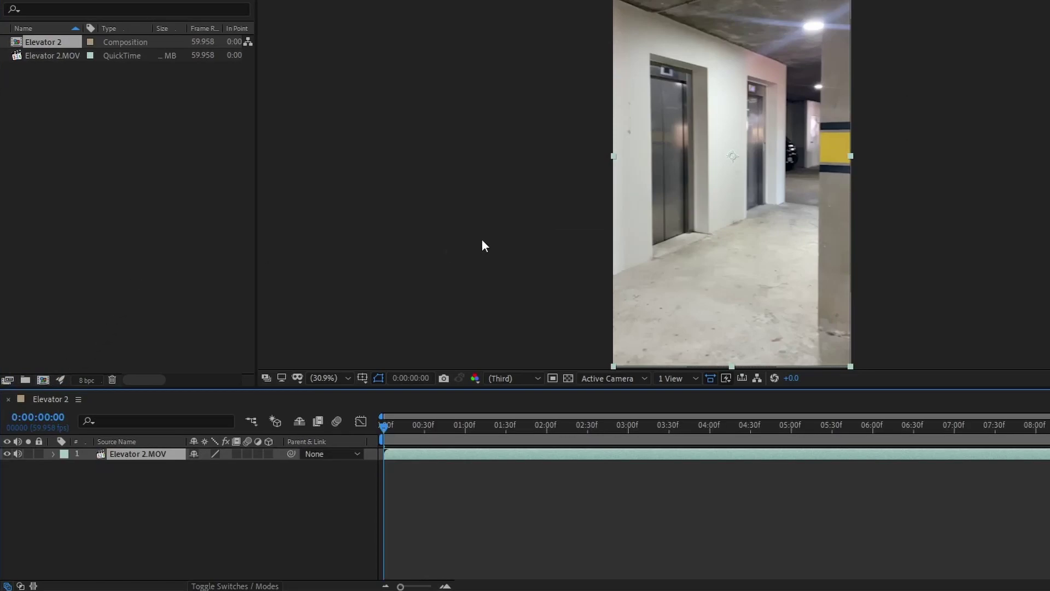
Scrub through the Elevator 2 clip, preview it, and return to the start
{"action": "left_click_drag", "start_coordinate": [399, 426], "coordinate": [692, 432]}
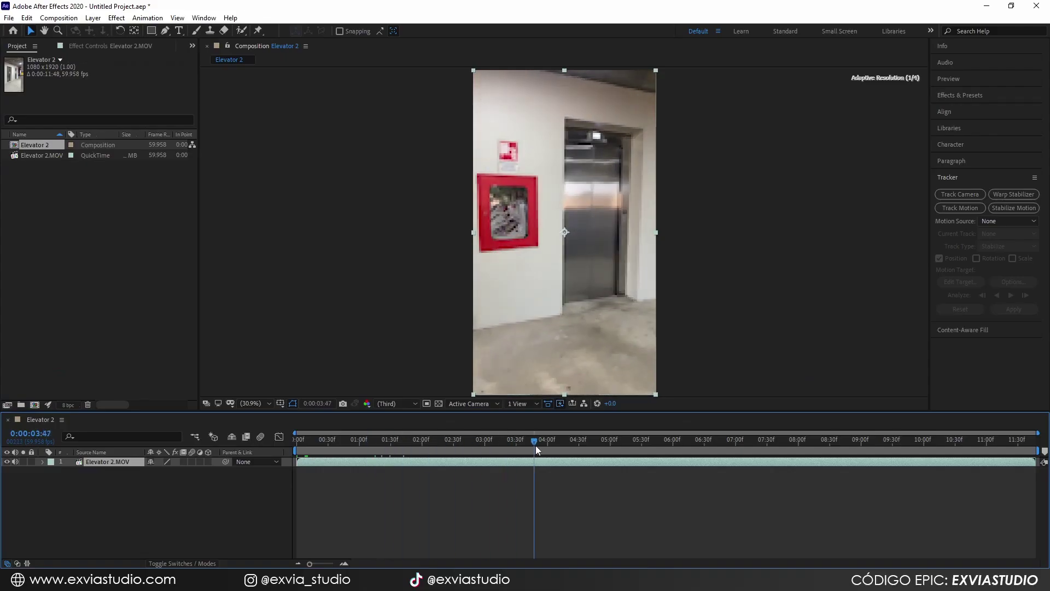
{"action": "left_click_drag", "start_coordinate": [535, 445], "coordinate": [379, 445]}
{"action": "key", "text": "space"}
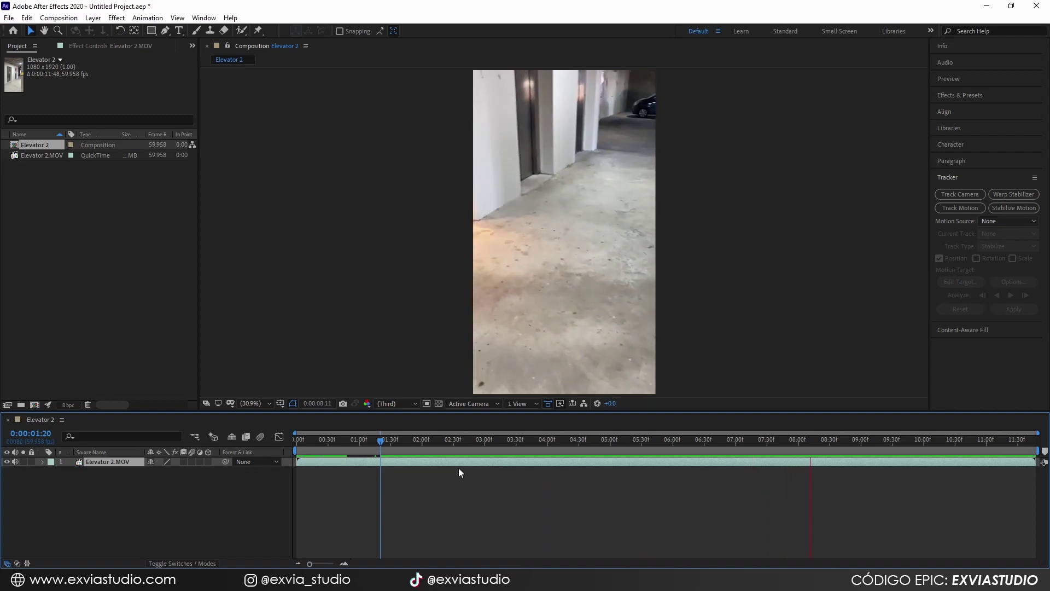
{"action": "key", "text": "Home"}
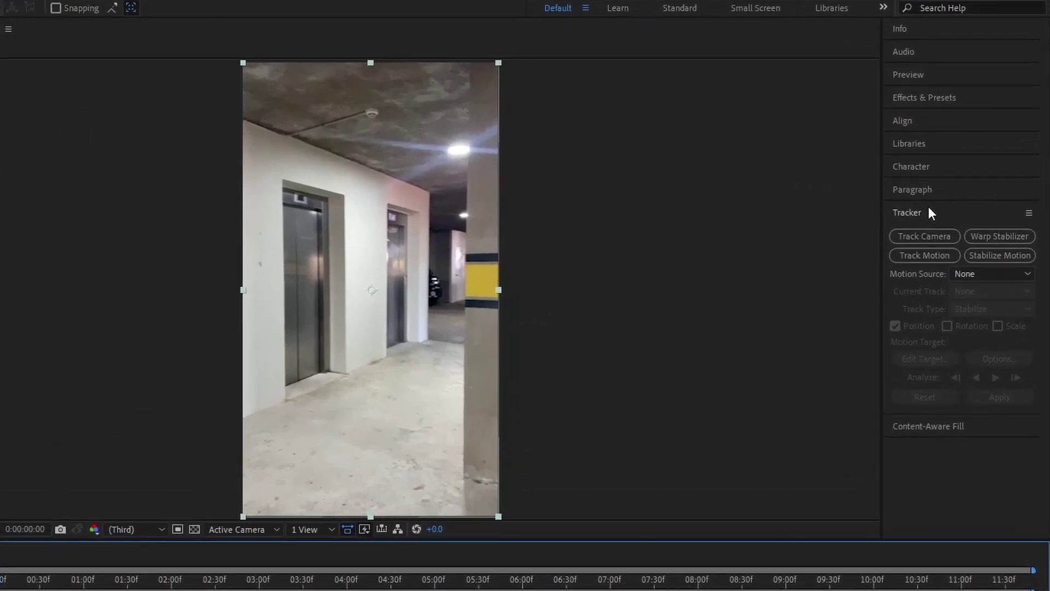
Run Track Camera on the Elevator 2 layer until the solve finishes at 1.24-pixel error
{"action": "left_click", "coordinate": [928, 213]}
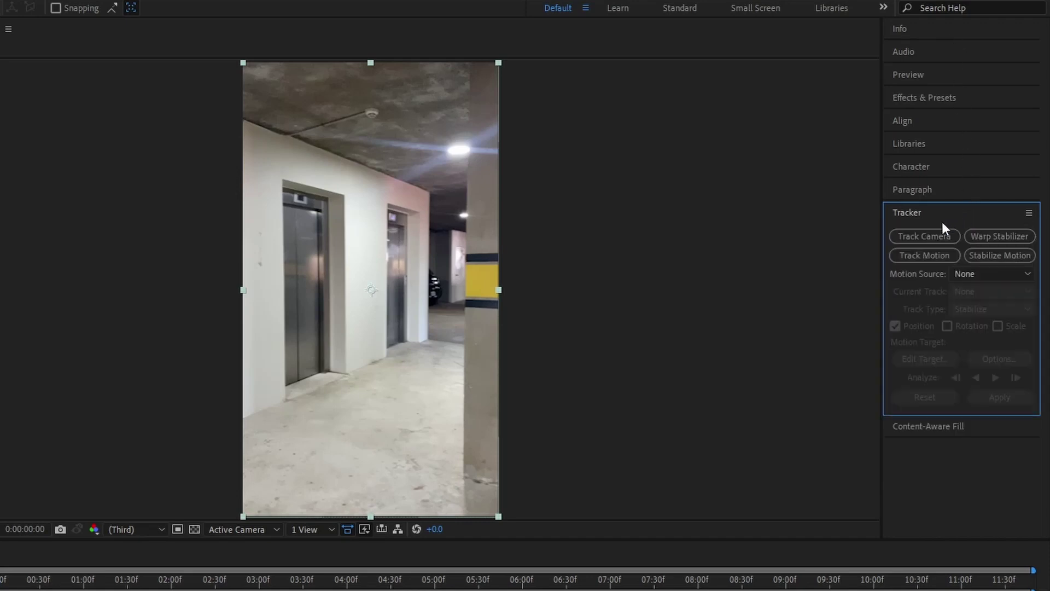
{"action": "left_click", "coordinate": [934, 236]}
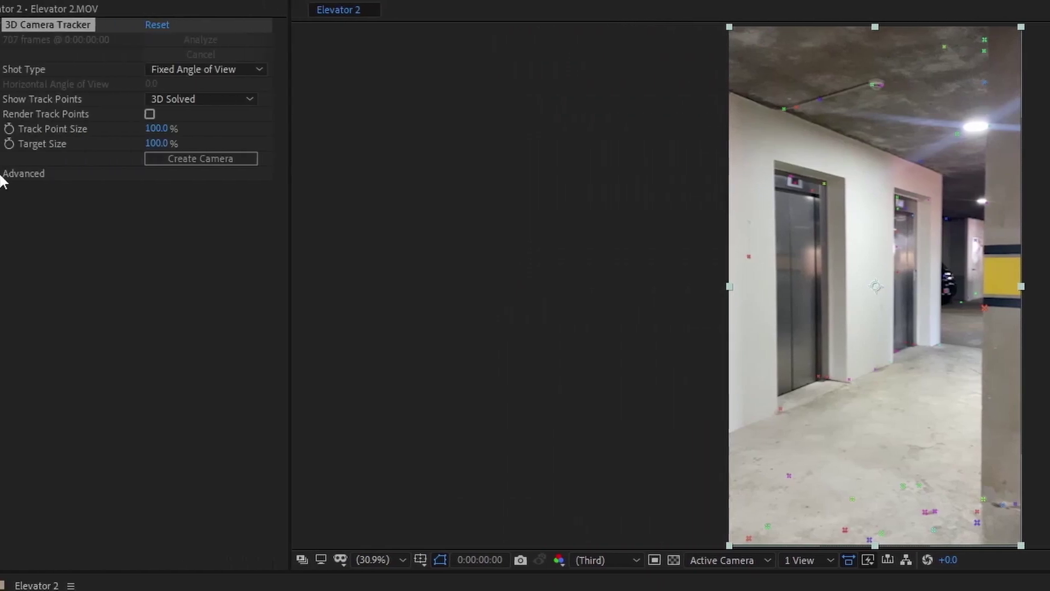
{"action": "left_click", "coordinate": [1, 175]}
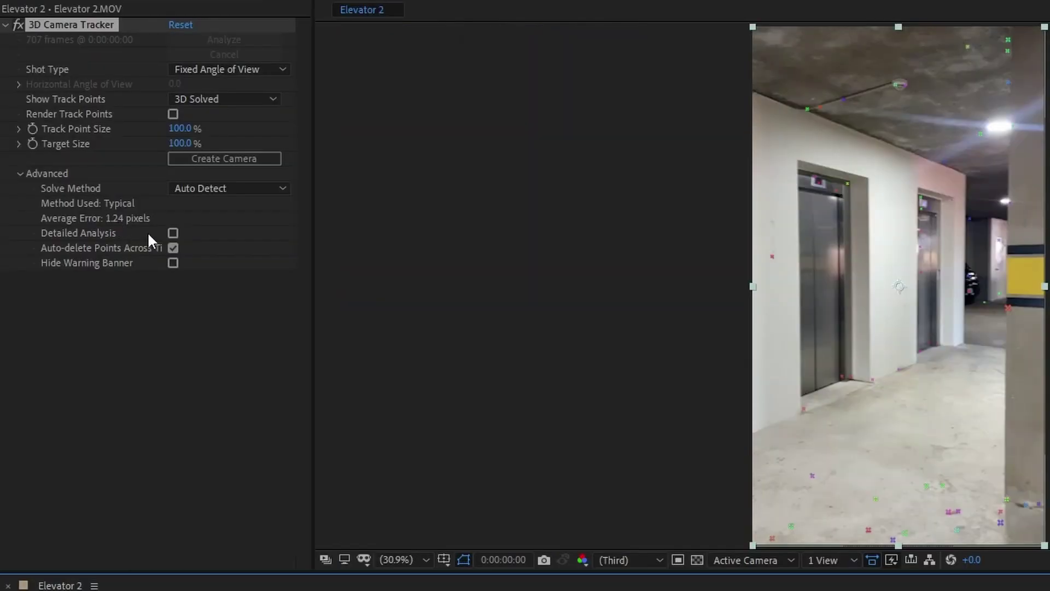
Toggle Detailed Analysis on then off, and scrub the re-solved footage to check the track points
{"action": "left_click", "coordinate": [174, 233]}
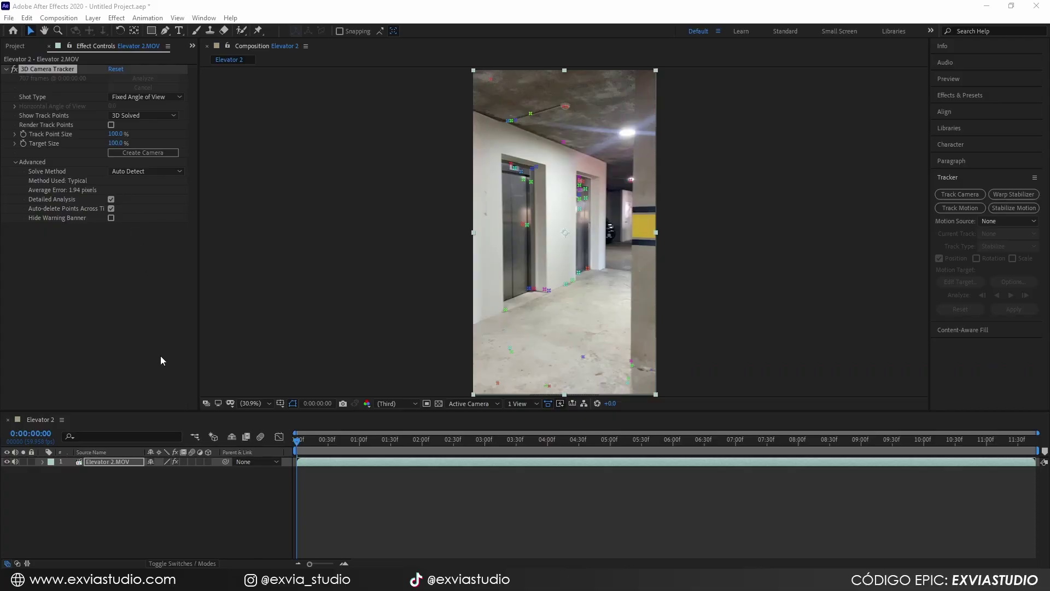
{"action": "left_click", "coordinate": [112, 199]}
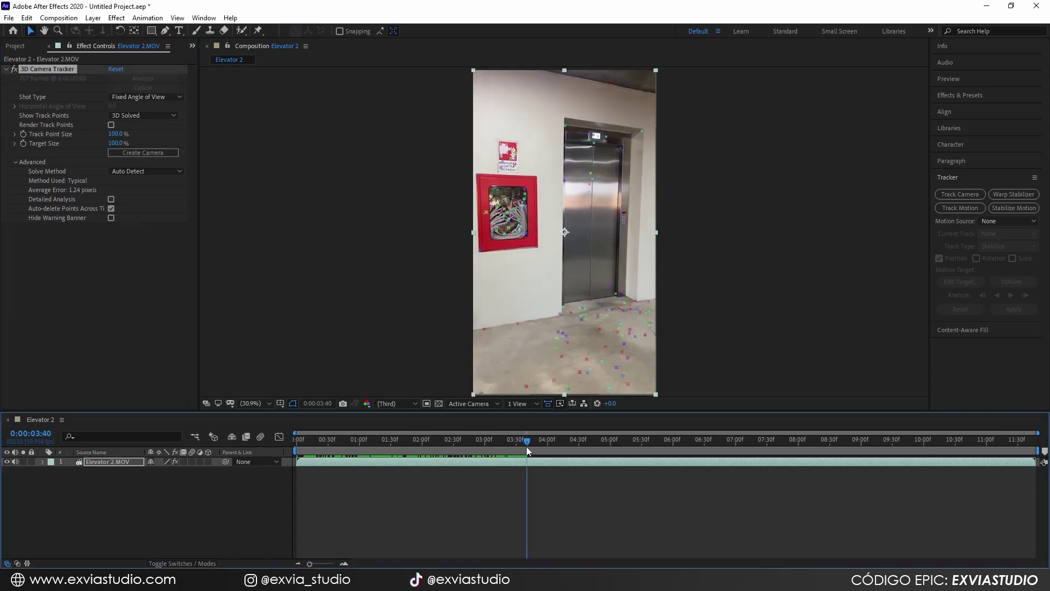
{"action": "mouse_move", "coordinate": [526, 446]}
{"action": "left_mouse_down"}
{"action": "mouse_move", "coordinate": [576, 448]}
{"action": "mouse_move", "coordinate": [537, 463]}
{"action": "left_mouse_up"}
Delete the unreliable track points on the fire-hose box
{"action": "left_click", "coordinate": [435, 330]}
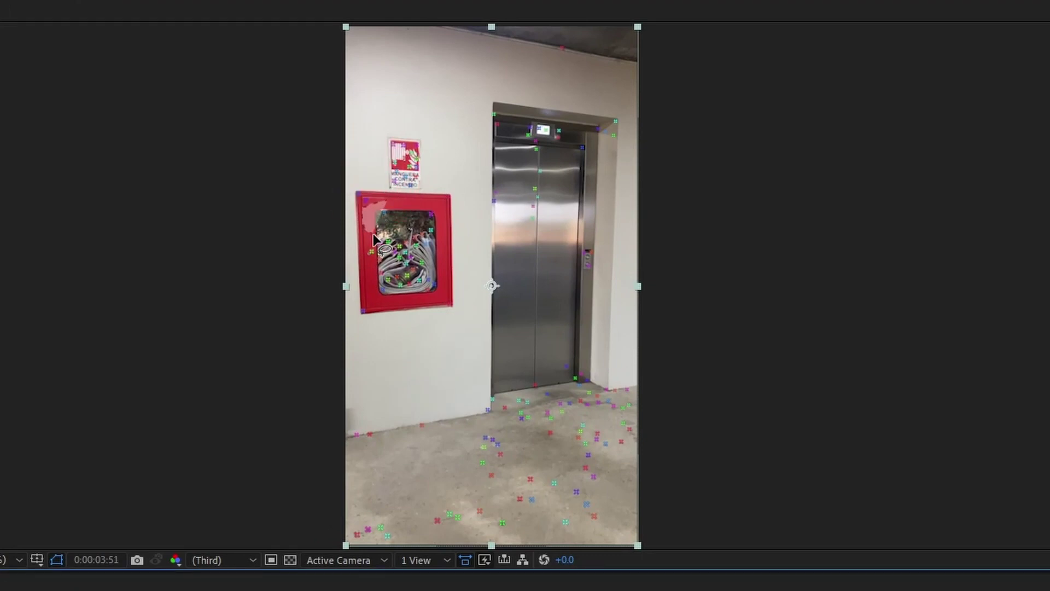
{"action": "mouse_move", "coordinate": [374, 239]}
{"action": "left_mouse_down"}
{"action": "mouse_move", "coordinate": [383, 203]}
{"action": "mouse_move", "coordinate": [423, 247]}
{"action": "mouse_move", "coordinate": [445, 233]}
{"action": "mouse_move", "coordinate": [455, 205]}
{"action": "left_mouse_up"}
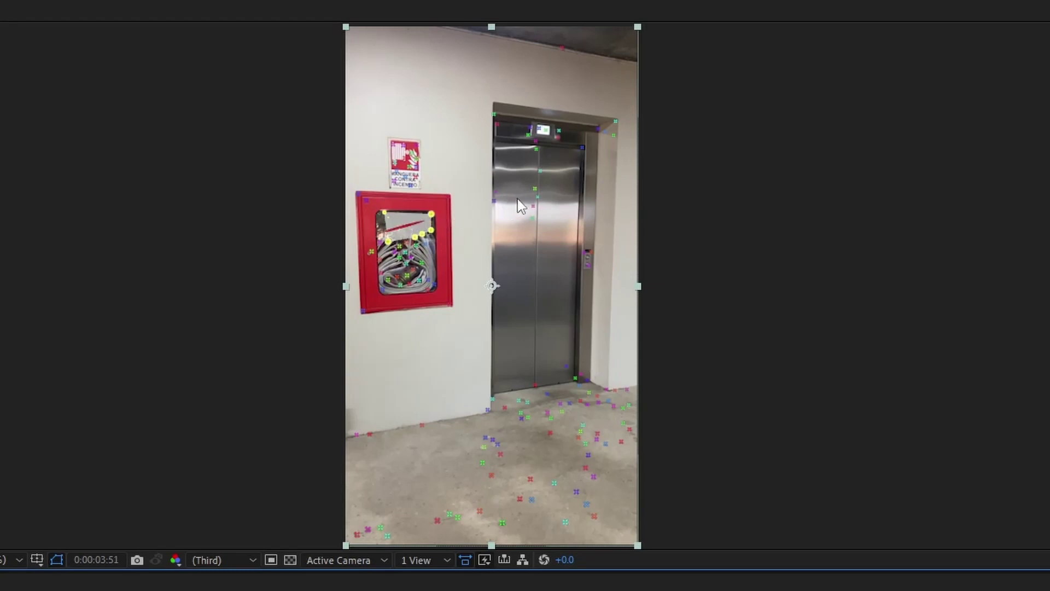
{"action": "key", "text": "Delete"}
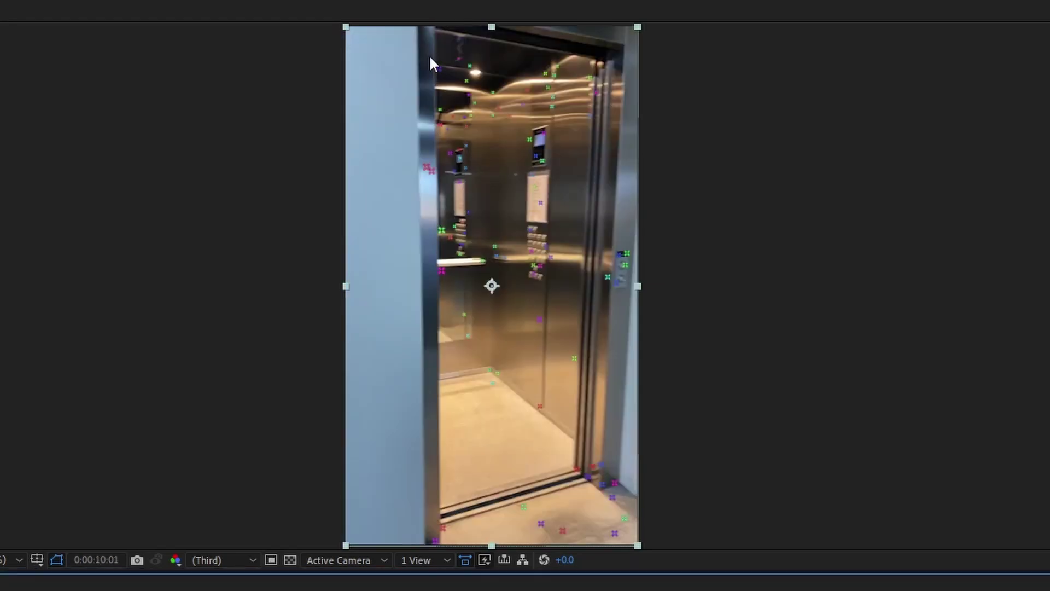
Delete the elevator door-edge track points, re-solve, then select floor points near the doorway
{"action": "mouse_move", "coordinate": [425, 44]}
{"action": "left_mouse_down"}
{"action": "mouse_move", "coordinate": [419, 124]}
{"action": "mouse_move", "coordinate": [443, 184]}
{"action": "mouse_move", "coordinate": [467, 193]}
{"action": "mouse_move", "coordinate": [484, 174]}
{"action": "mouse_move", "coordinate": [487, 131]}
{"action": "left_mouse_up"}
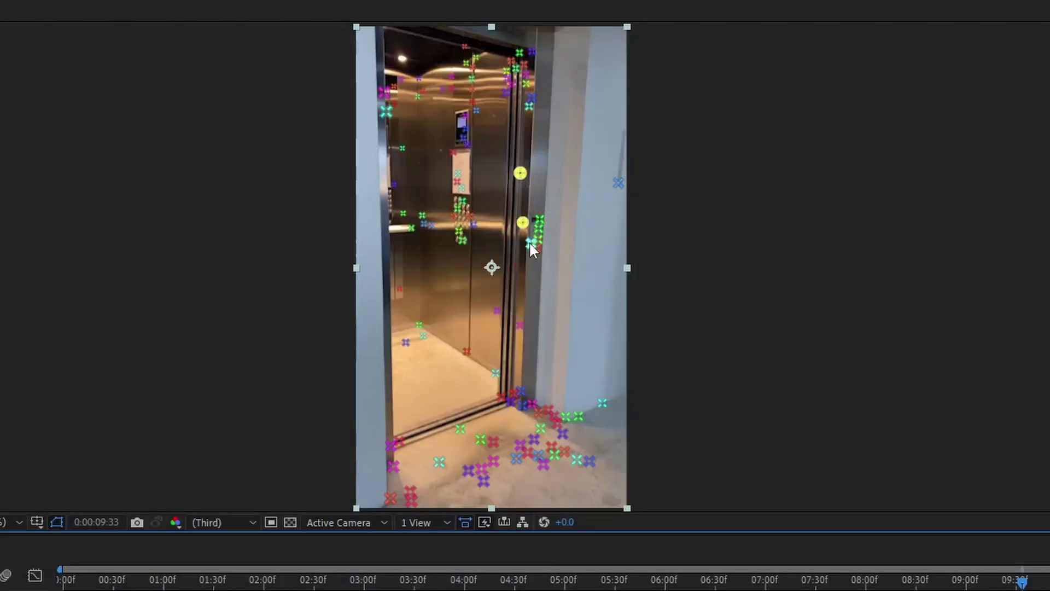
{"action": "left_click", "coordinate": [562, 297]}
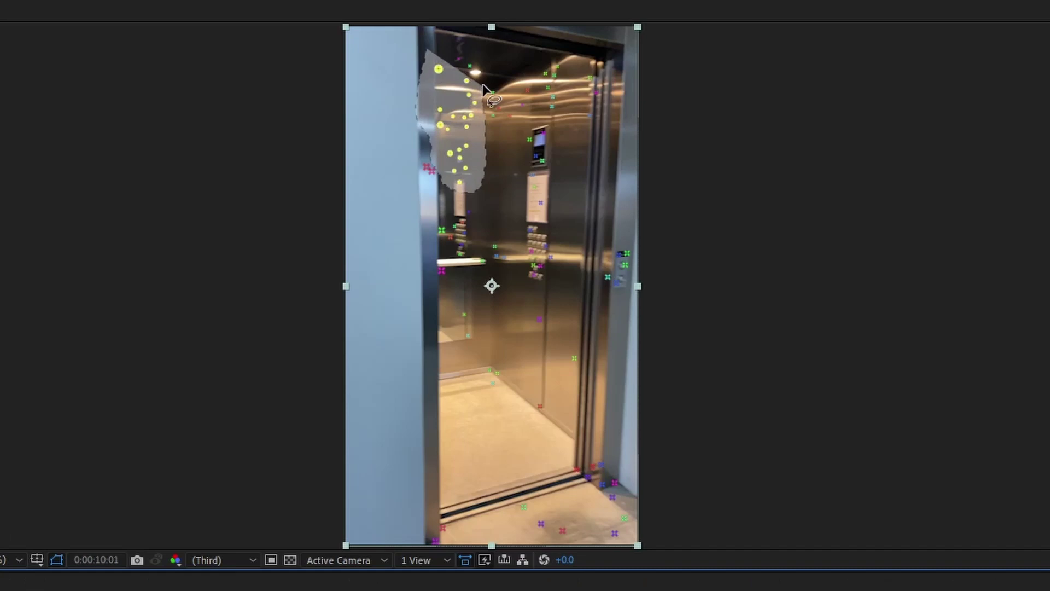
{"action": "left_click_drag", "start_coordinate": [483, 84], "coordinate": [474, 170]}
{"action": "mouse_move", "coordinate": [443, 223]}
{"action": "left_mouse_down"}
{"action": "mouse_move", "coordinate": [417, 278]}
{"action": "mouse_move", "coordinate": [440, 287]}
{"action": "mouse_move", "coordinate": [477, 265]}
{"action": "mouse_move", "coordinate": [477, 212]}
{"action": "left_mouse_up"}
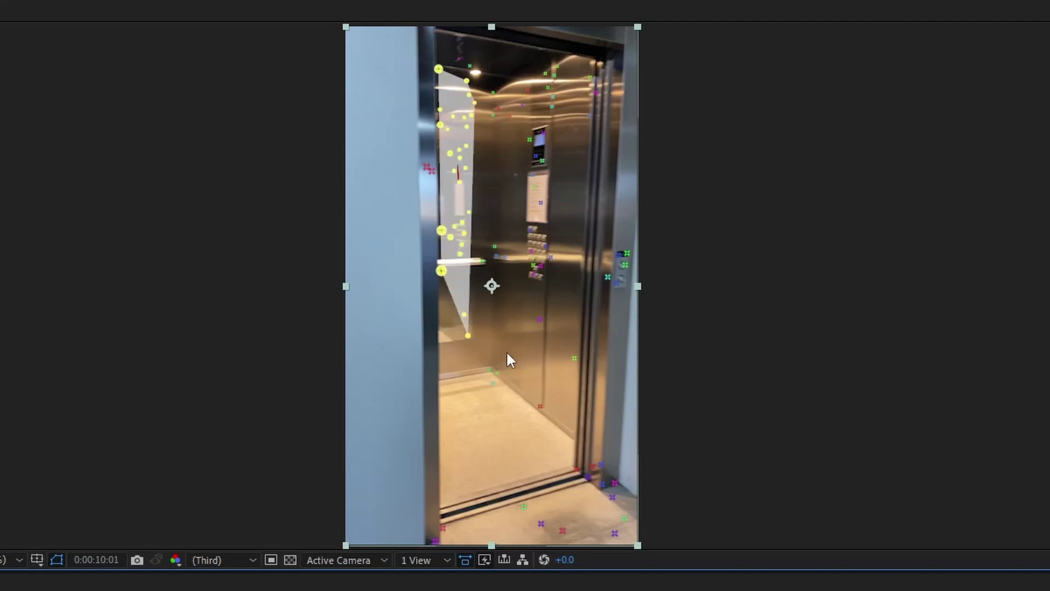
{"action": "key", "text": "Delete"}
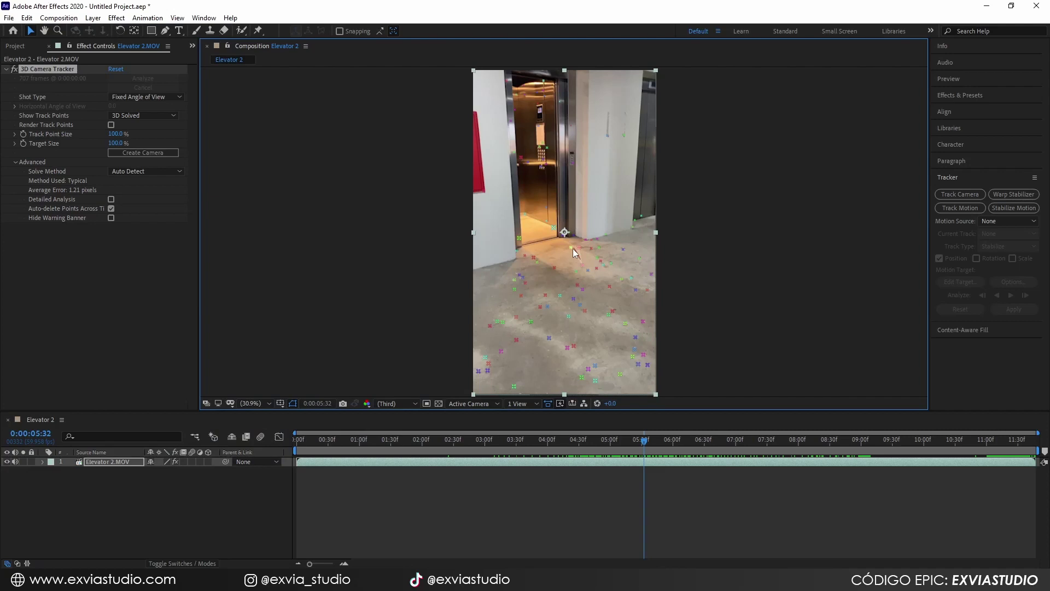
{"action": "mouse_move", "coordinate": [555, 256]}
{"action": "left_mouse_down"}
{"action": "mouse_move", "coordinate": [500, 295]}
{"action": "mouse_move", "coordinate": [514, 311]}
{"action": "mouse_move", "coordinate": [570, 318]}
{"action": "mouse_move", "coordinate": [617, 290]}
{"action": "mouse_move", "coordinate": [626, 263]}
{"action": "mouse_move", "coordinate": [600, 241]}
{"action": "left_mouse_up"}
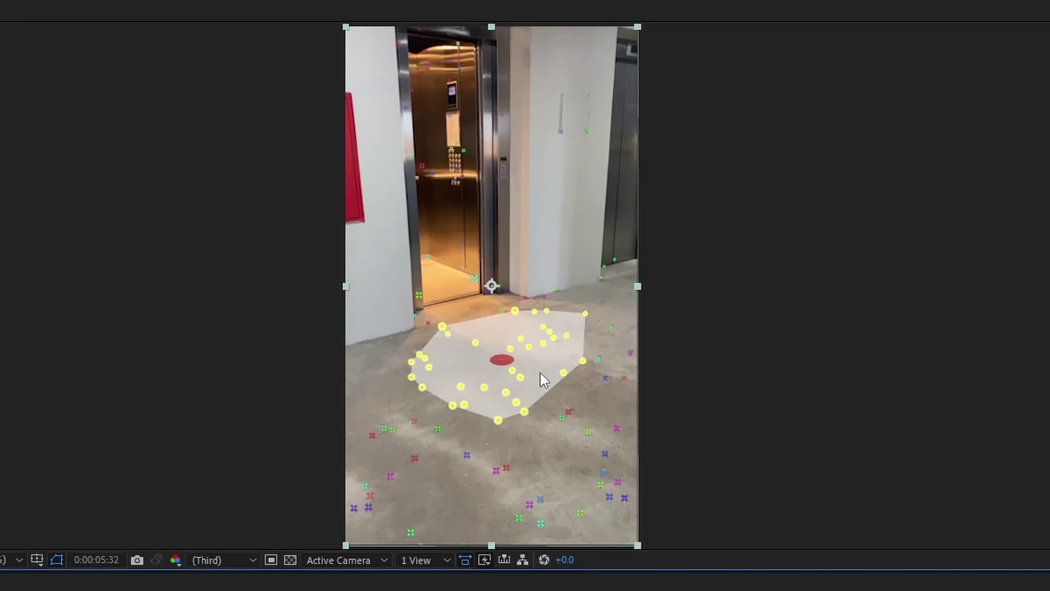
Set the floor points as ground plane and origin, then create a solid and camera
{"action": "right_click", "coordinate": [539, 372]}
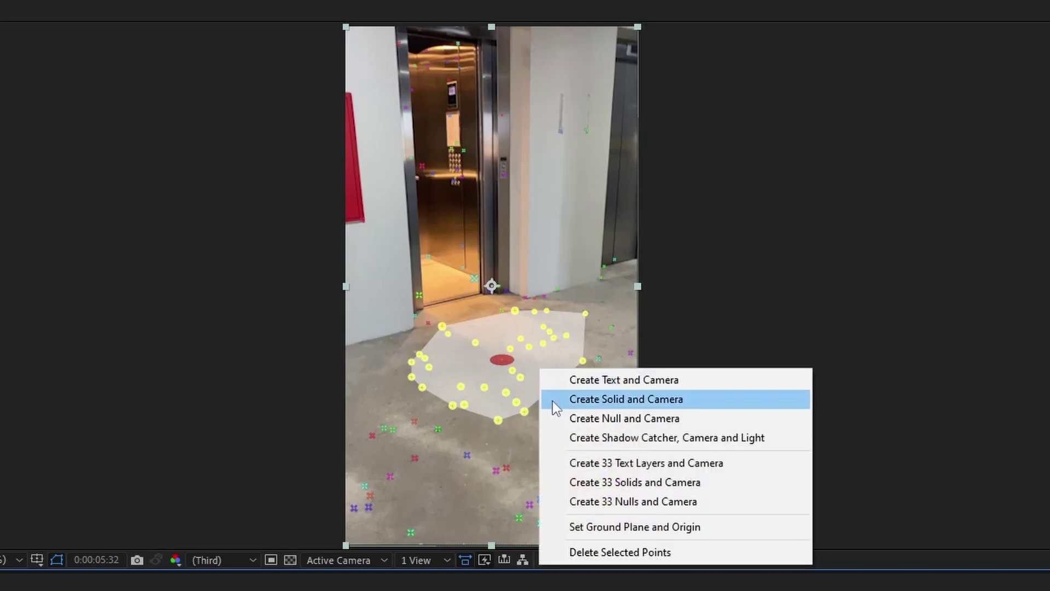
{"action": "left_click", "coordinate": [598, 529]}
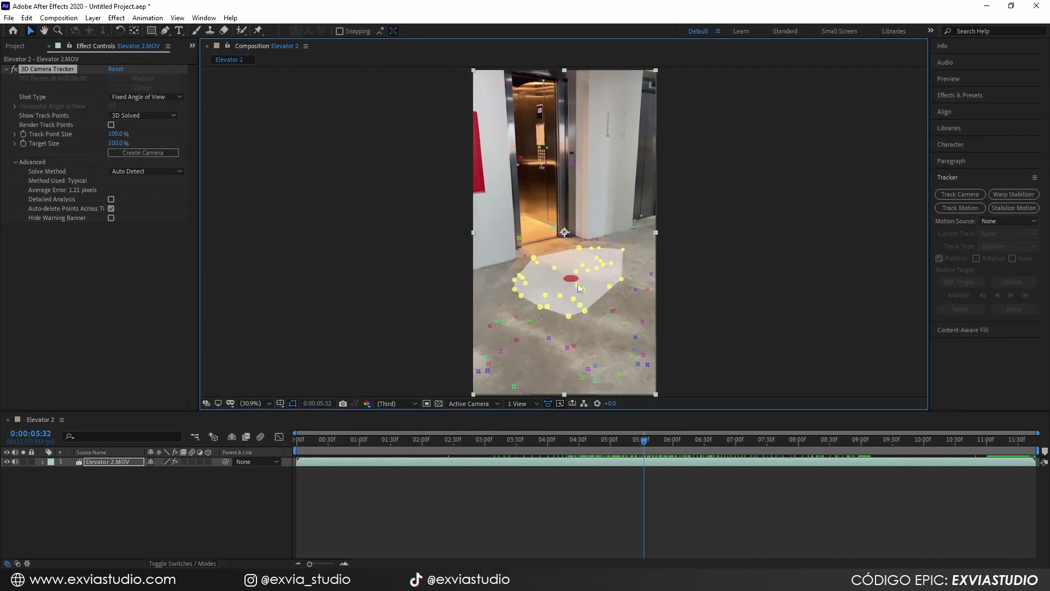
{"action": "right_click", "coordinate": [569, 278]}
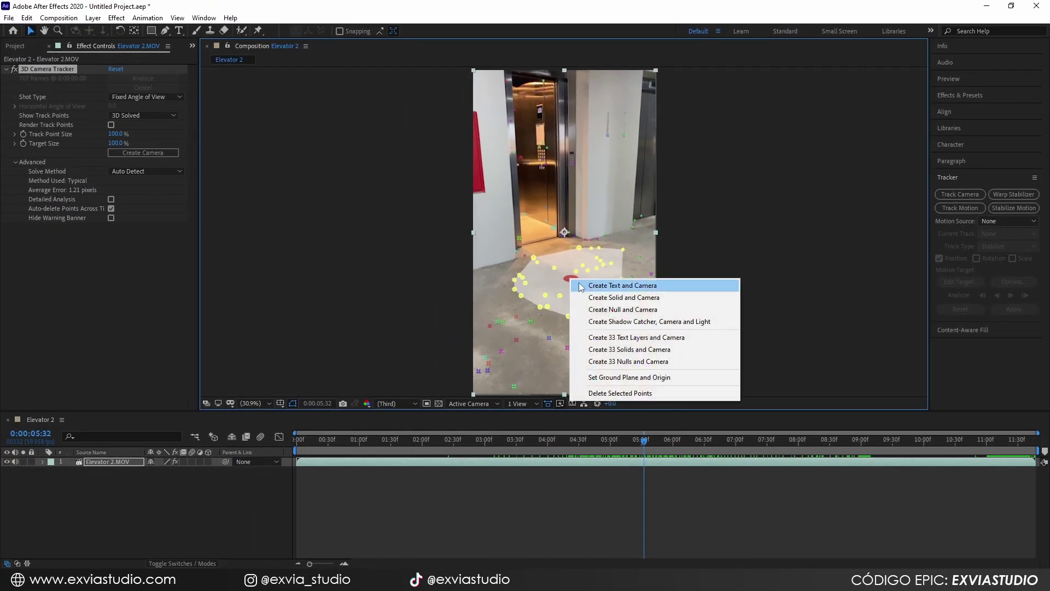
{"action": "left_click", "coordinate": [598, 297]}
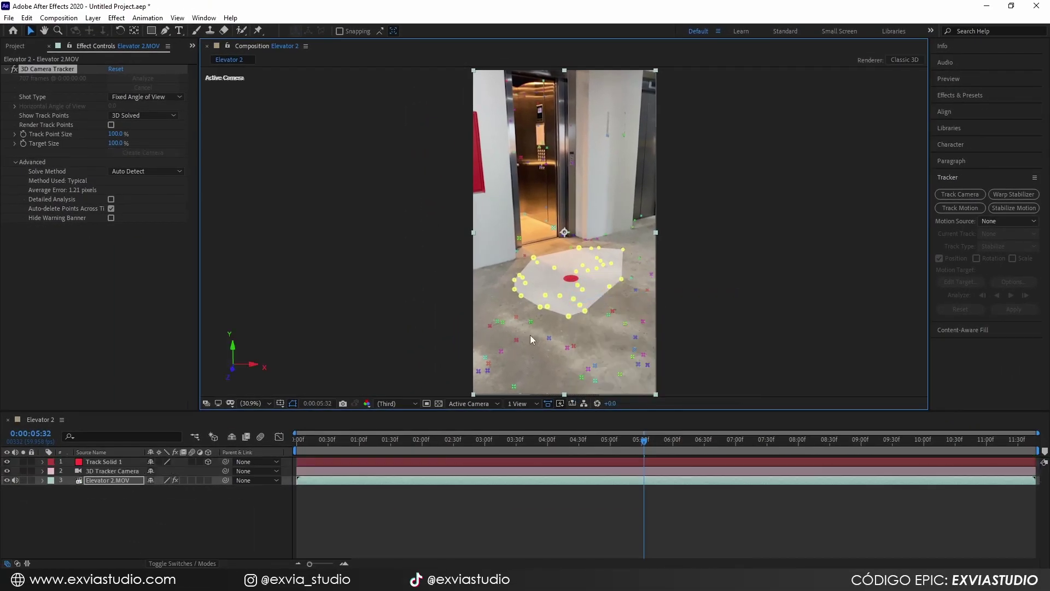
{"action": "left_click", "coordinate": [117, 463]}
Rotate and enlarge Track Solid 1 across the floor, then play back to check it sticks
{"action": "left_click_drag", "start_coordinate": [569, 300], "coordinate": [711, 230]}
{"action": "left_click_drag", "start_coordinate": [611, 267], "coordinate": [676, 236]}
{"action": "left_click", "coordinate": [749, 280]}
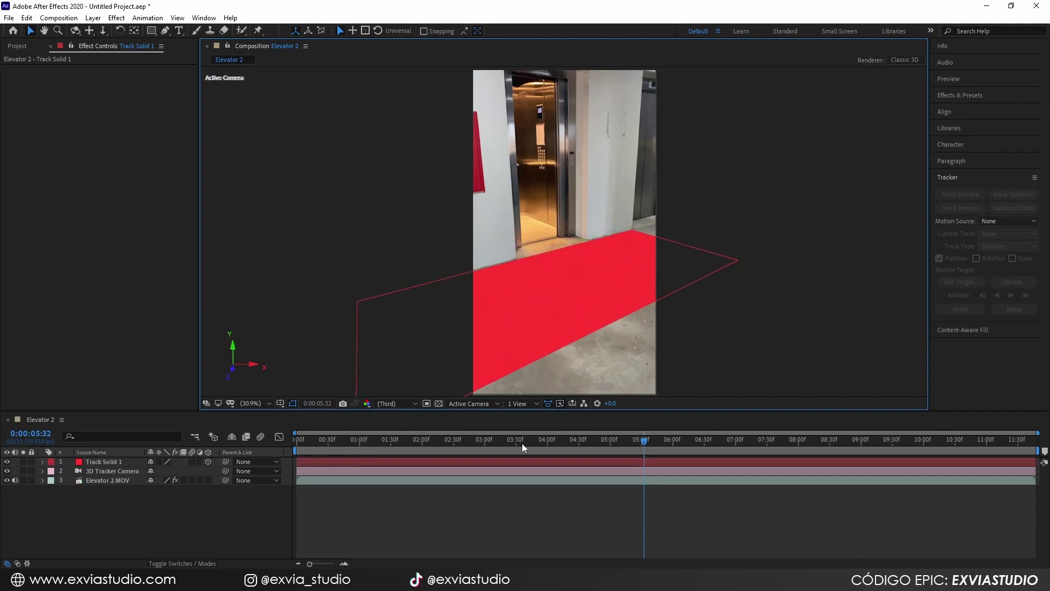
{"action": "key", "text": "space"}
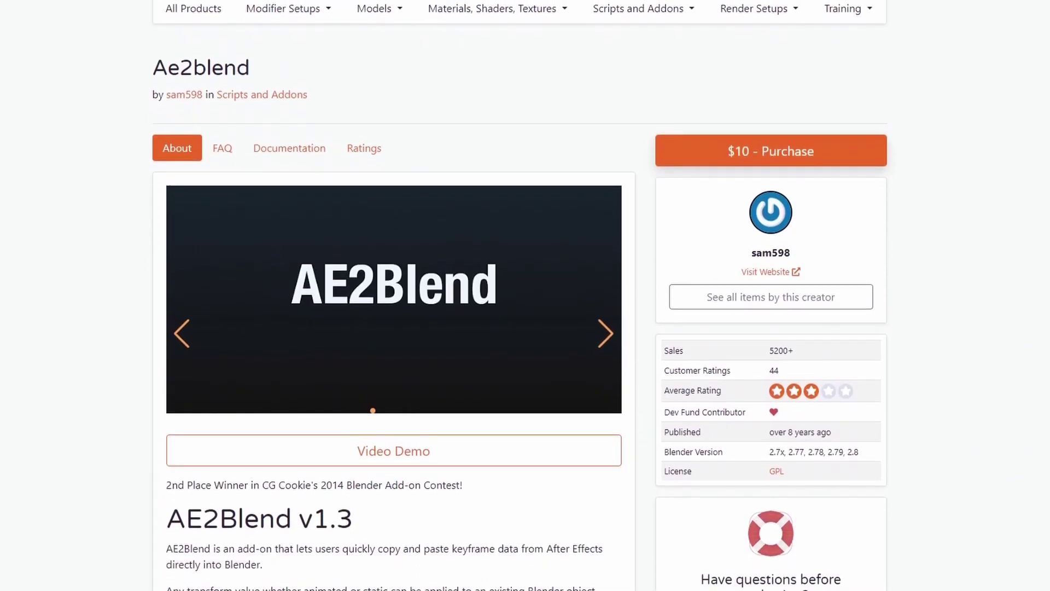
Browse the AE2Blend preview screenshots up to the camera tracker image
{"action": "left_click", "coordinate": [605, 400]}
{"action": "left_click", "coordinate": [605, 401]}
{"action": "left_click", "coordinate": [603, 364]}
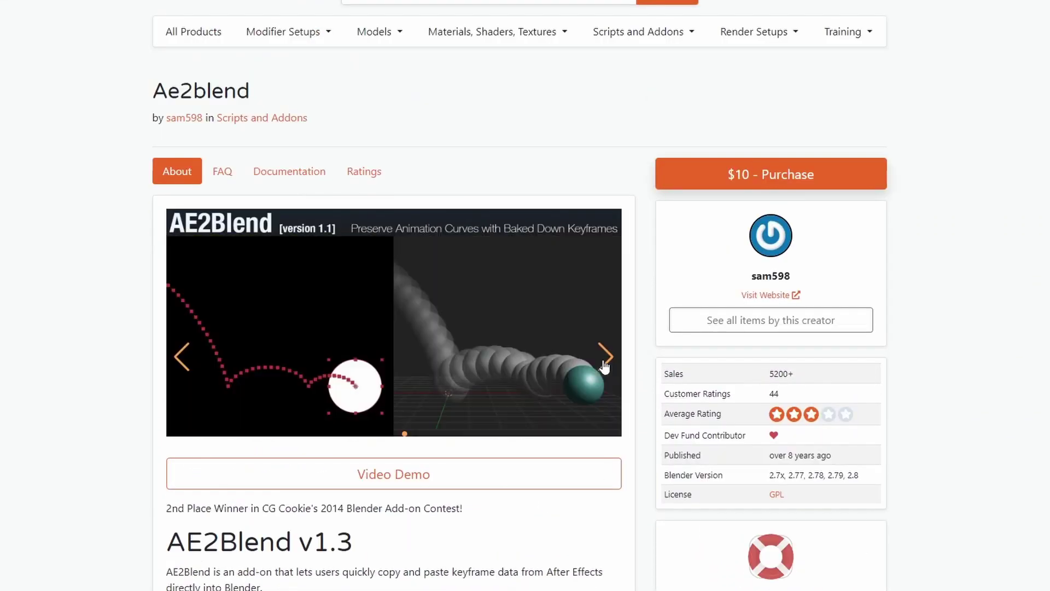
{"action": "left_click", "coordinate": [604, 364]}
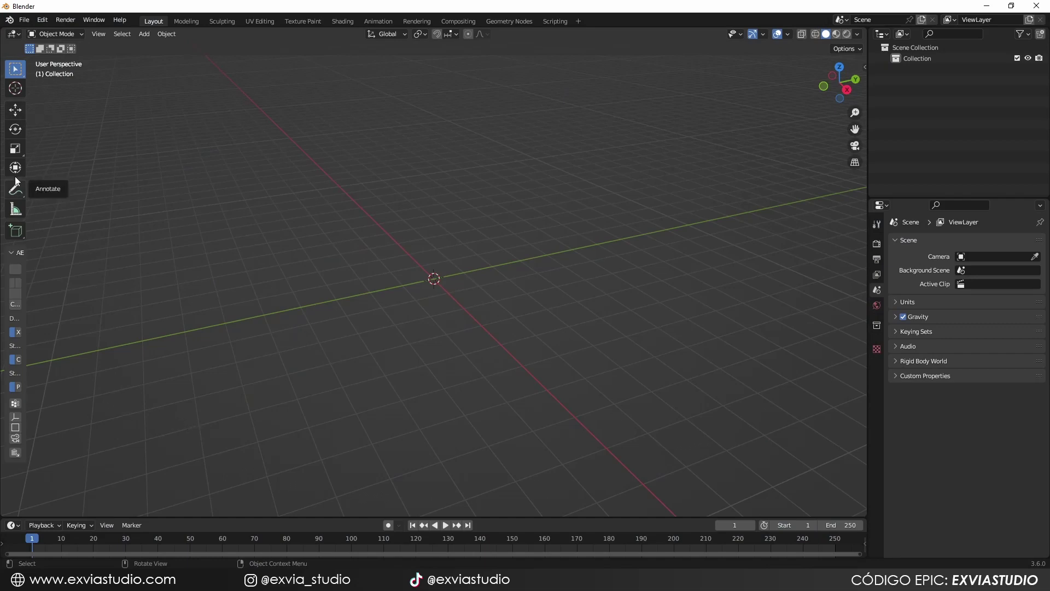
Install and enable the AE2Blend add-on from AE2Blend_2_8.py in Blender Preferences
{"action": "left_click_drag", "start_coordinate": [28, 73], "coordinate": [90, 76]}
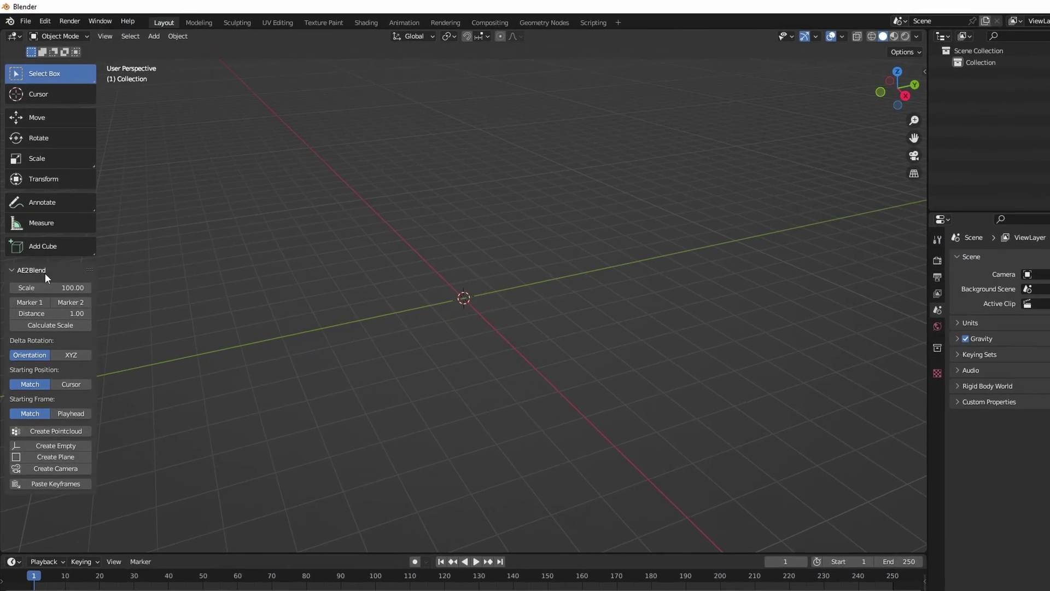
{"action": "left_click", "coordinate": [67, 30]}
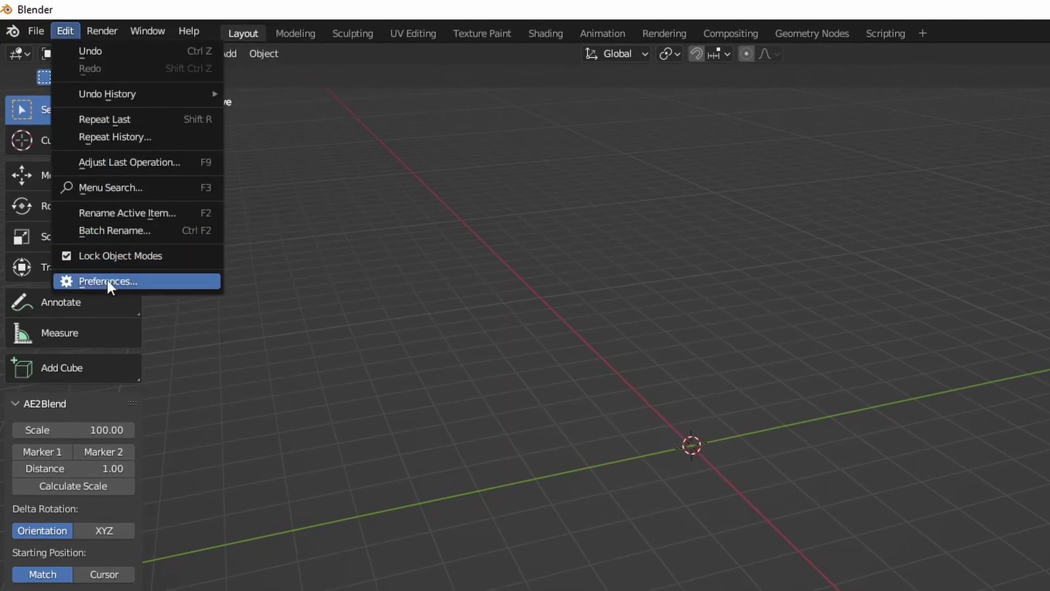
{"action": "left_click", "coordinate": [124, 284]}
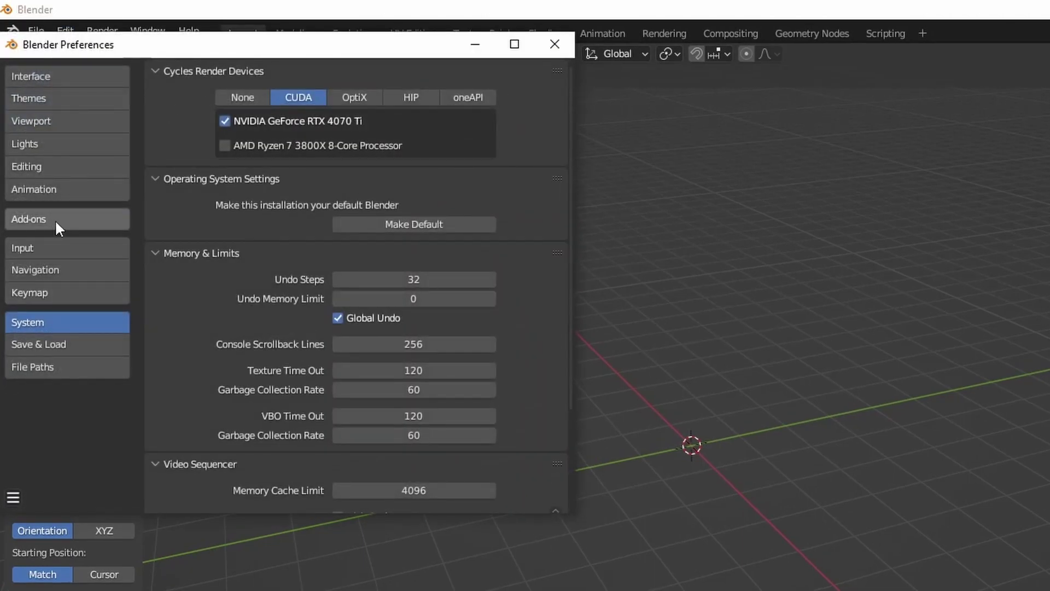
{"action": "left_click", "coordinate": [54, 218]}
{"action": "left_click", "coordinate": [458, 72]}
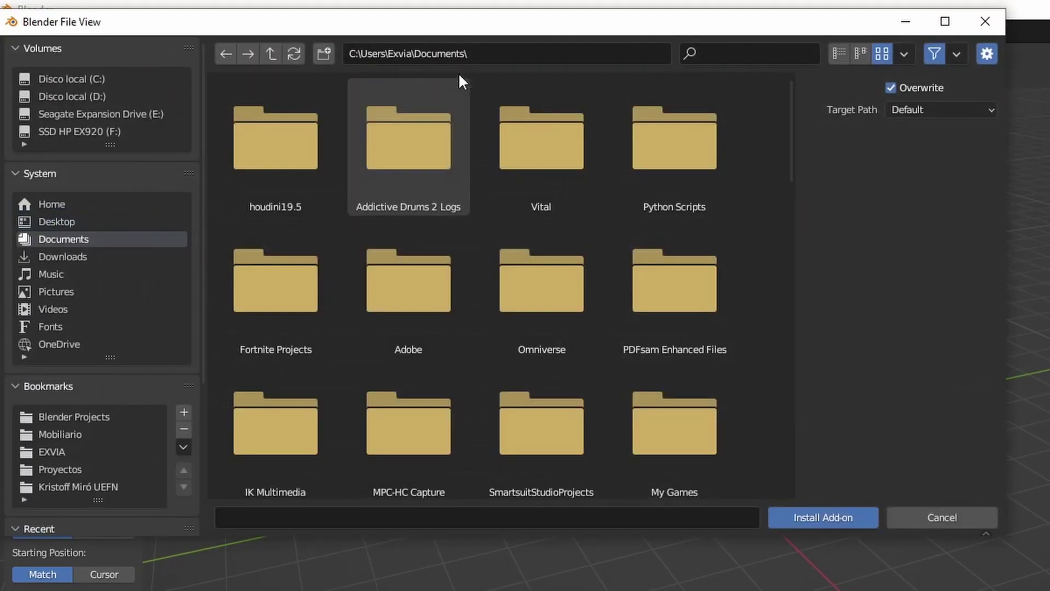
{"action": "scroll", "coordinate": [93, 379], "scroll_direction": "down", "scroll_amount": 5}
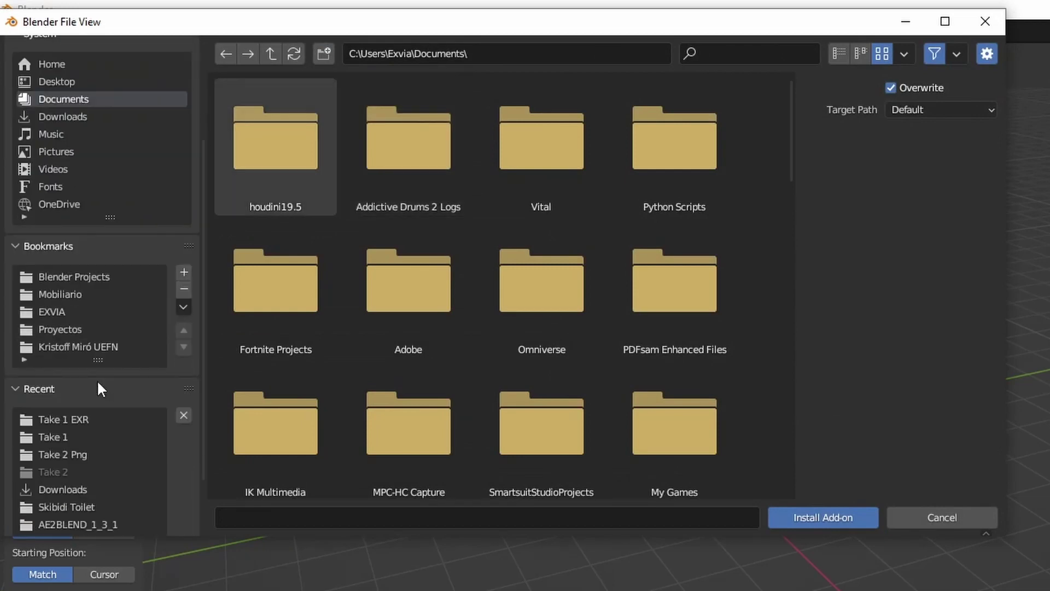
{"action": "scroll", "coordinate": [103, 450], "scroll_direction": "down", "scroll_amount": 2}
{"action": "left_click", "coordinate": [103, 451]}
{"action": "left_click", "coordinate": [294, 210]}
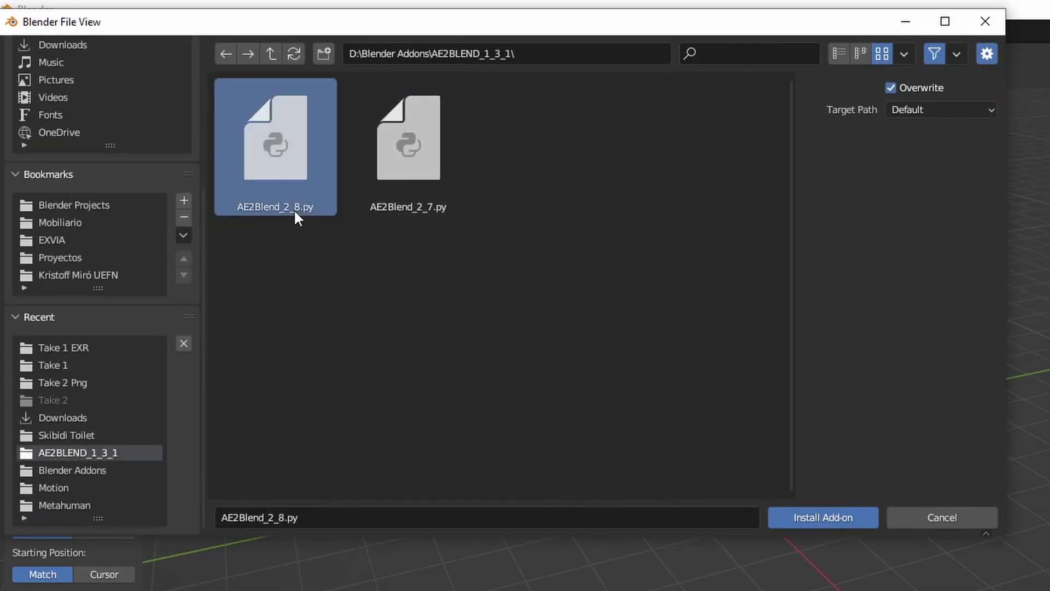
{"action": "left_click", "coordinate": [832, 516]}
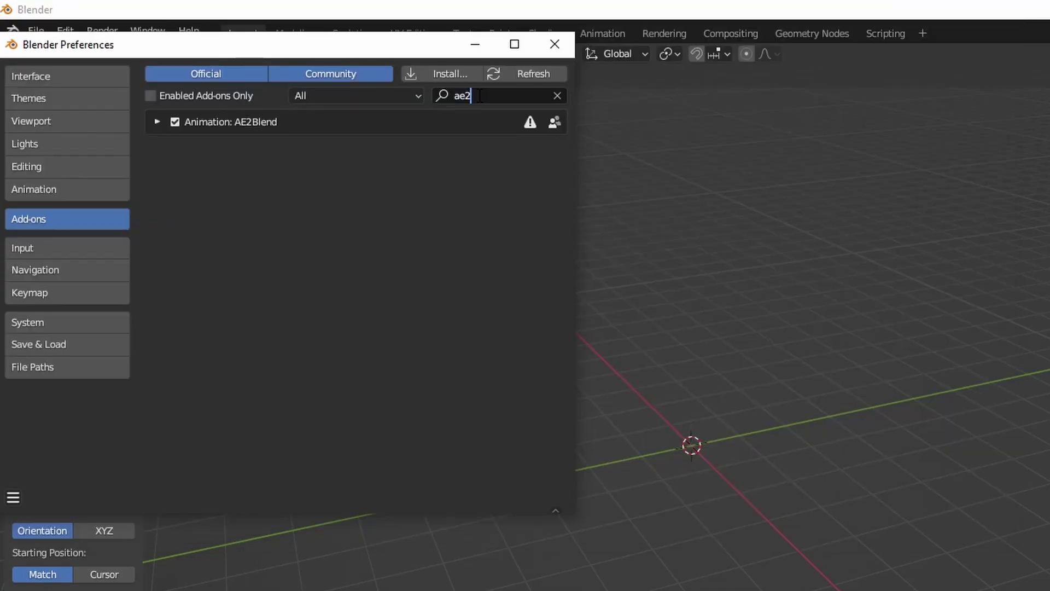
{"action": "left_click", "coordinate": [158, 121]}
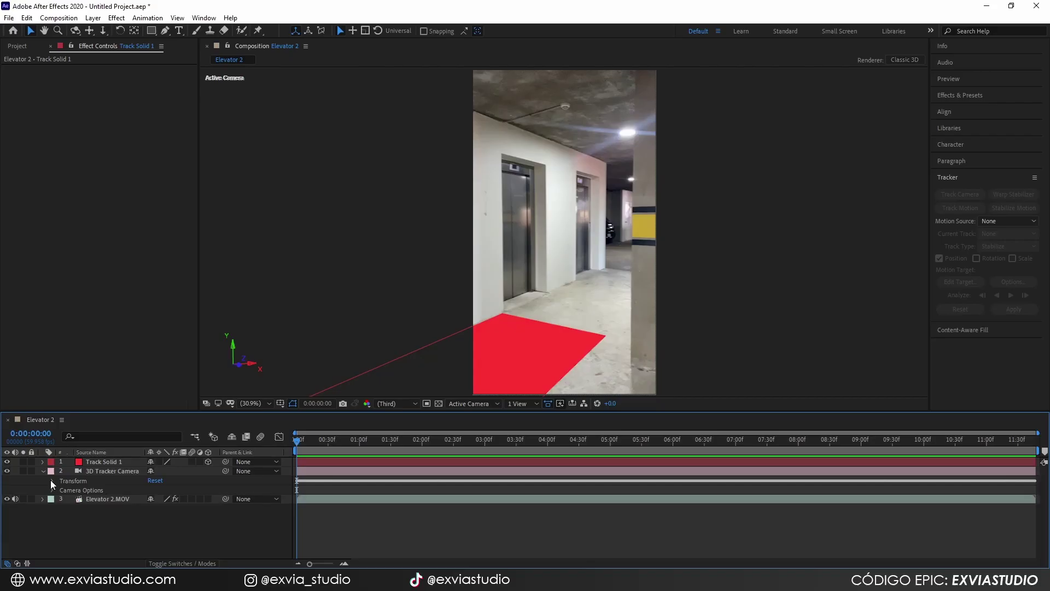
Select the 3D Tracker Camera's Position and Orientation keyframes and create the camera in AE2Blend
{"action": "left_click", "coordinate": [52, 480]}
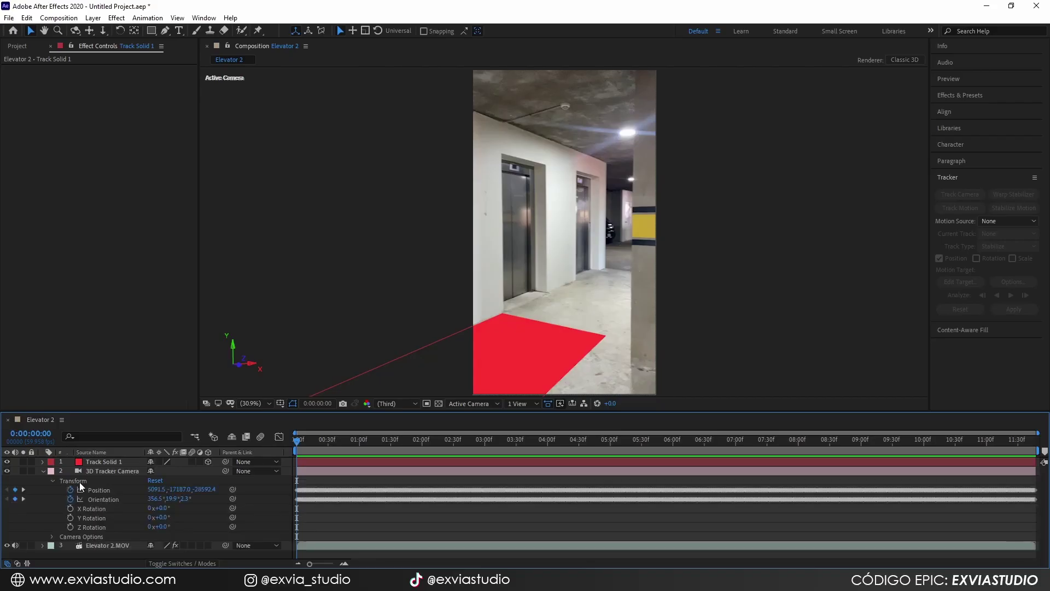
{"action": "left_click", "coordinate": [110, 490]}
{"action": "left_click", "coordinate": [123, 500], "text": "shift"}
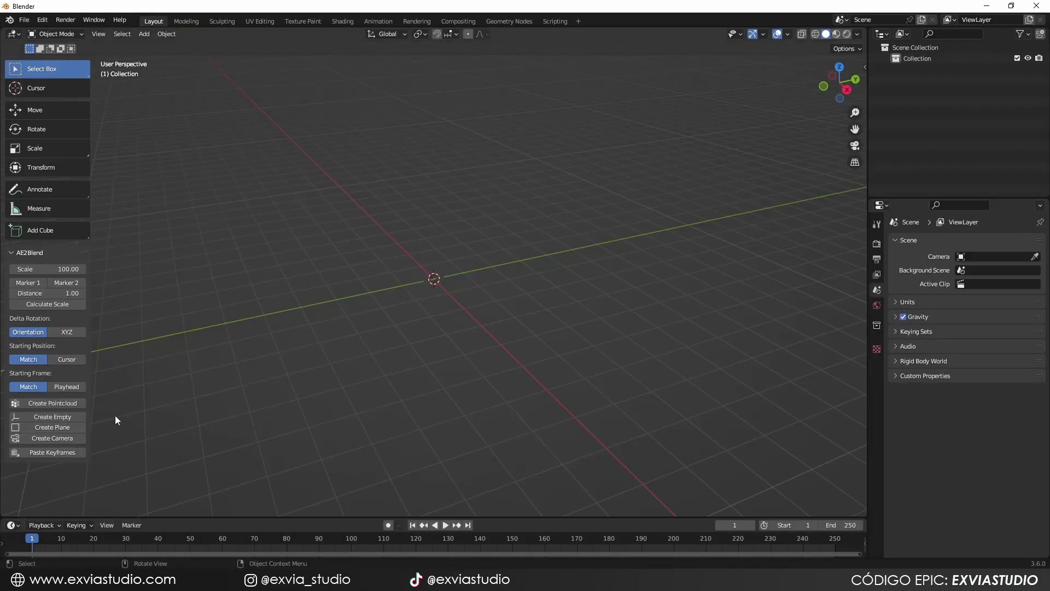
{"action": "left_click", "coordinate": [78, 441]}
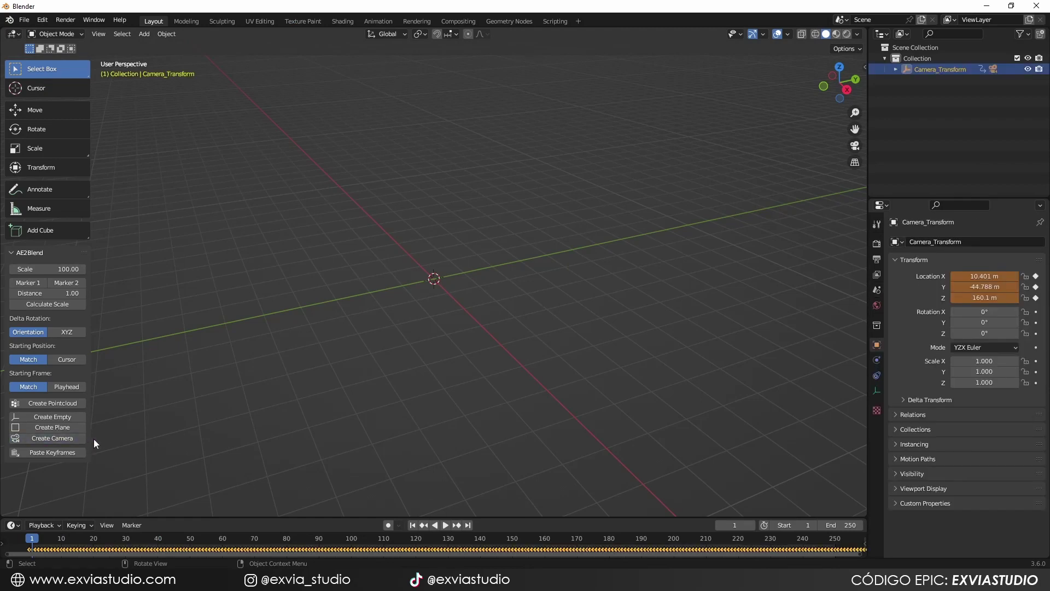
Play the Camera_Transform animation and view it through the scene camera
{"action": "key", "text": "space"}
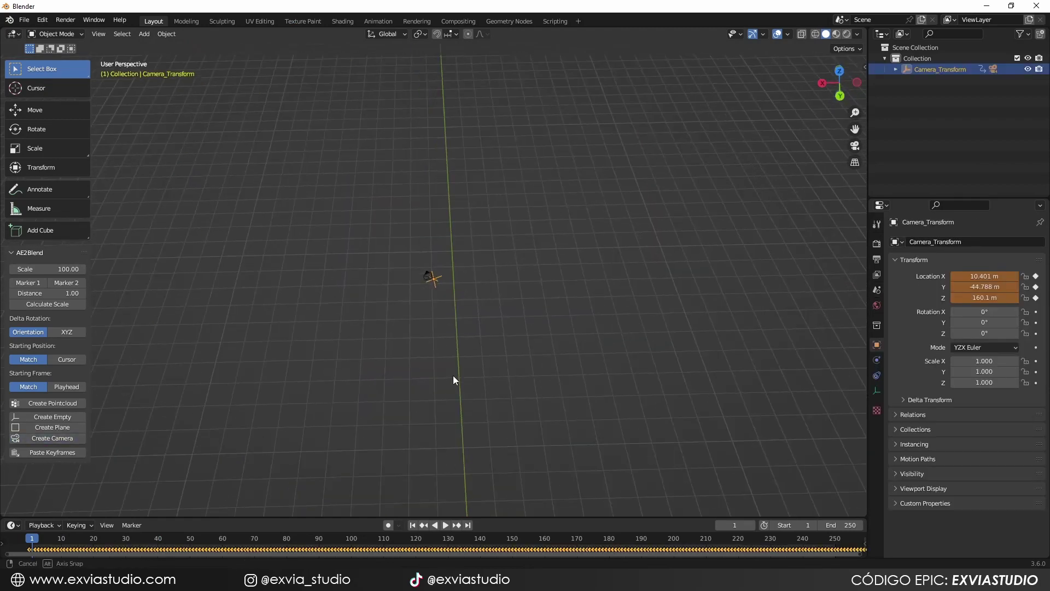
{"action": "key", "text": "KP_0"}
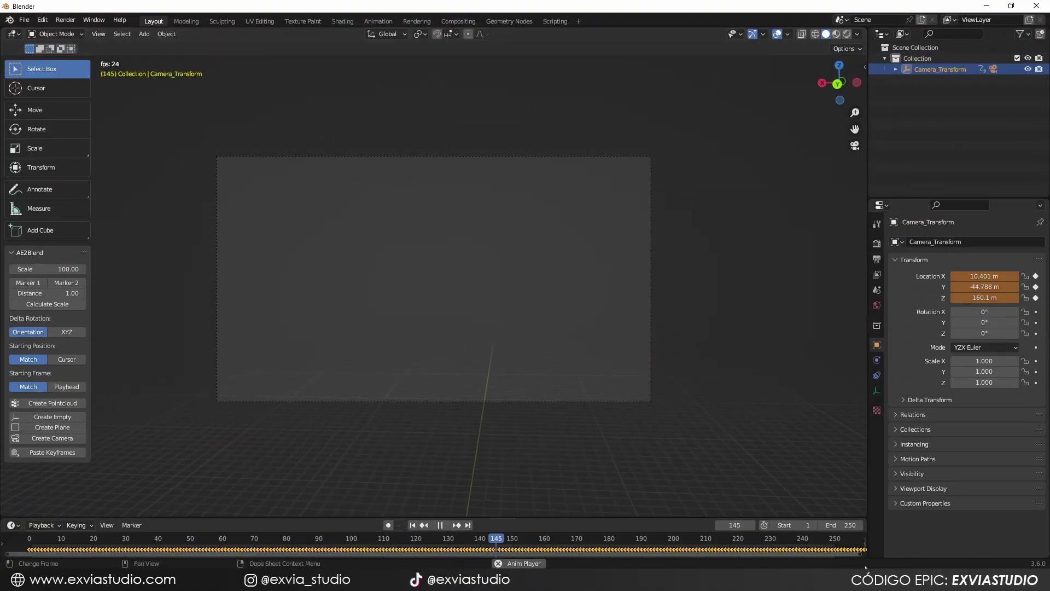
Stop playback and set the scene end frame to 707
{"action": "key", "text": "space"}
{"action": "scroll", "coordinate": [862, 552], "scroll_direction": "down", "scroll_amount": 3}
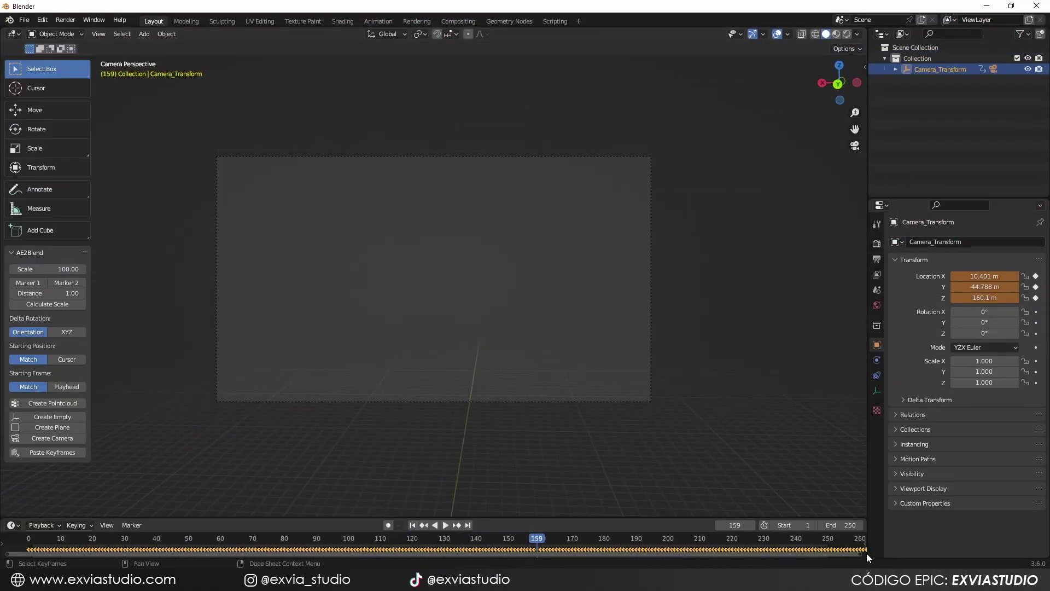
{"action": "scroll", "coordinate": [855, 551], "scroll_direction": "down", "scroll_amount": 5}
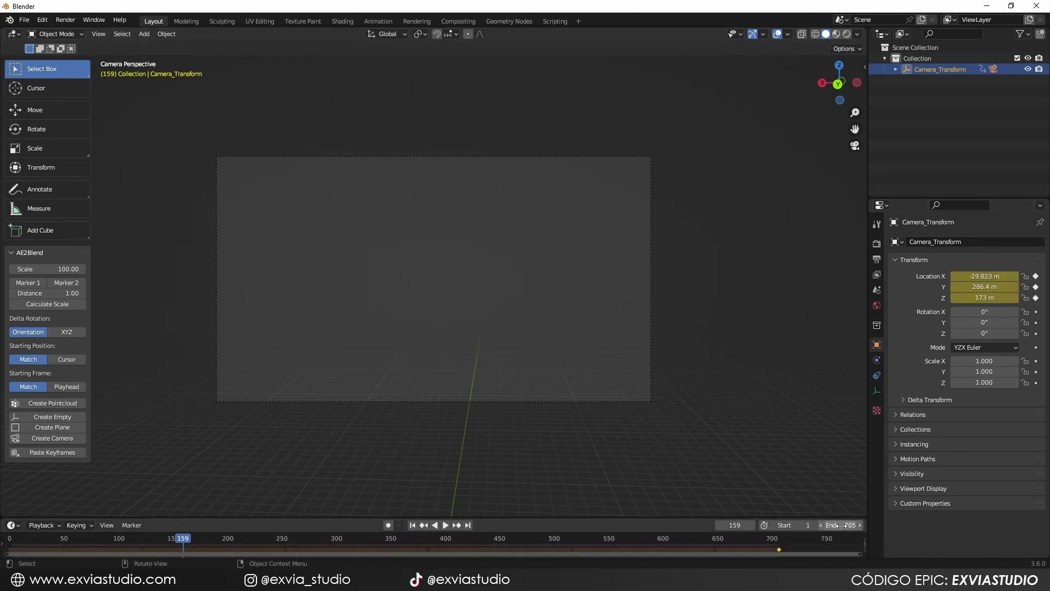
{"action": "left_click", "coordinate": [842, 525]}
{"action": "type", "text": "707"}
{"action": "key", "text": "Return"}
Set the output frame rate to 60 fps
{"action": "left_click", "coordinate": [877, 244]}
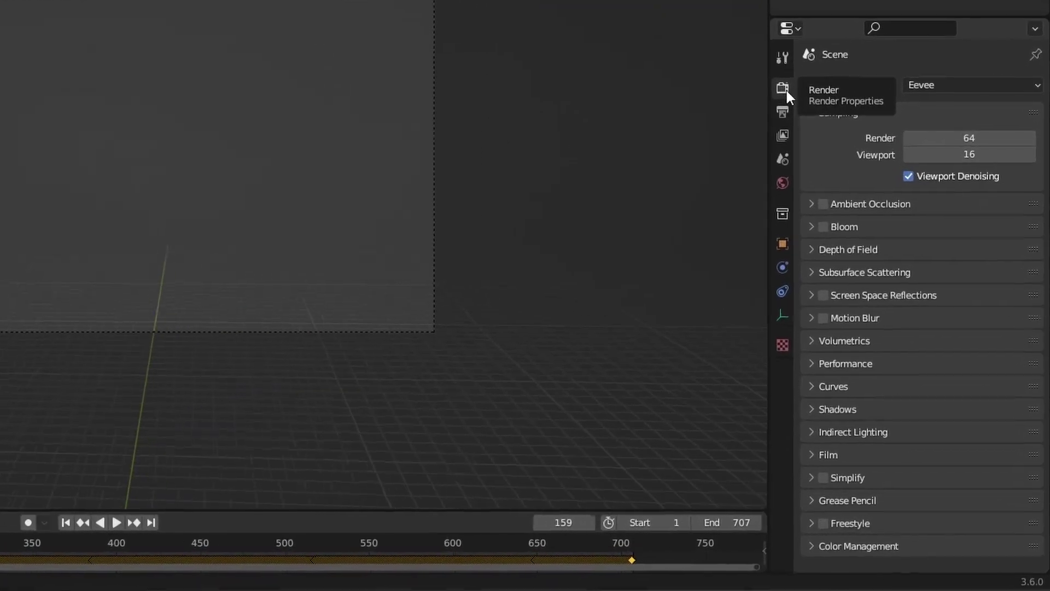
{"action": "left_click", "coordinate": [853, 224]}
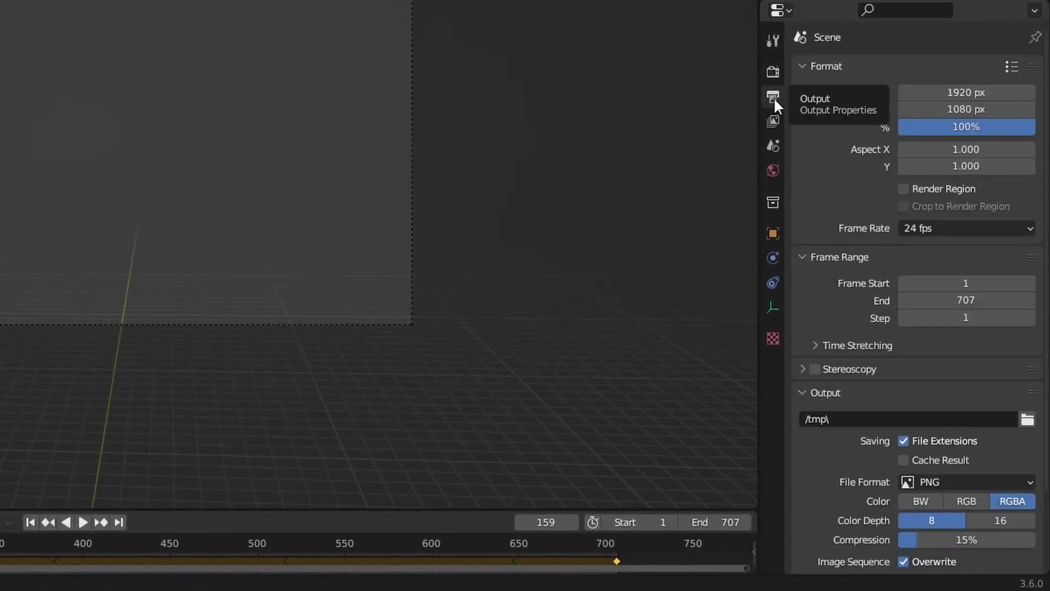
{"action": "left_click", "coordinate": [983, 228]}
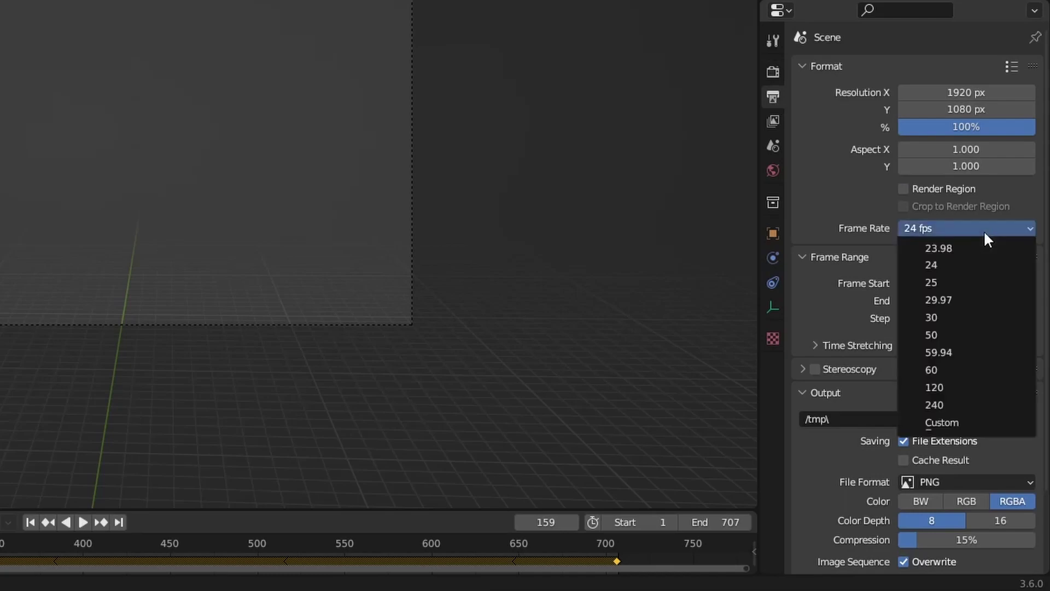
{"action": "left_click", "coordinate": [982, 368]}
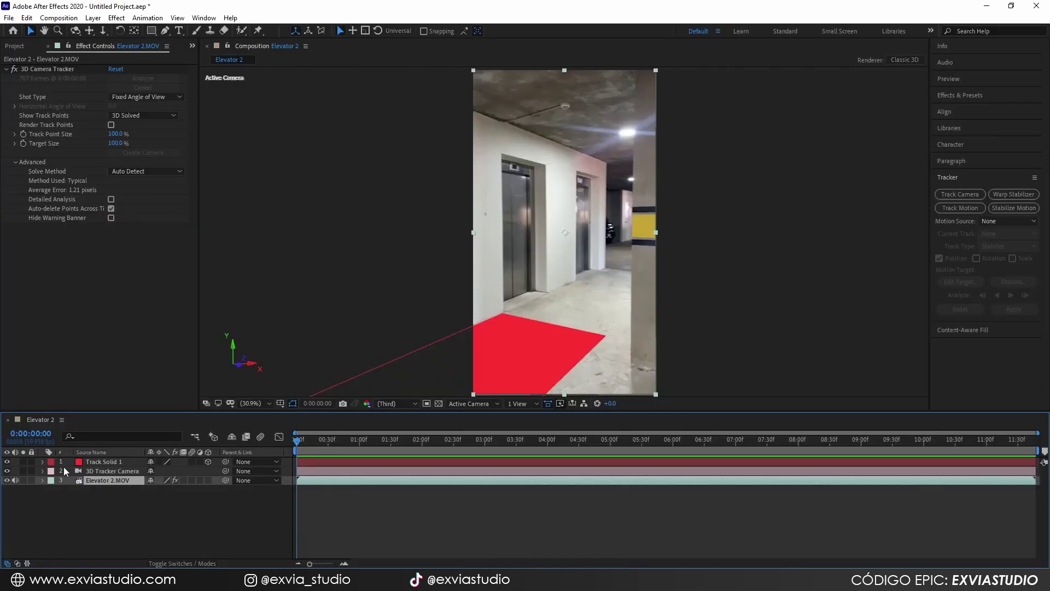
Expand Track Solid 1's Transform group and select Anchor Point through Z Rotation
{"action": "left_click", "coordinate": [43, 461]}
{"action": "left_click", "coordinate": [50, 472]}
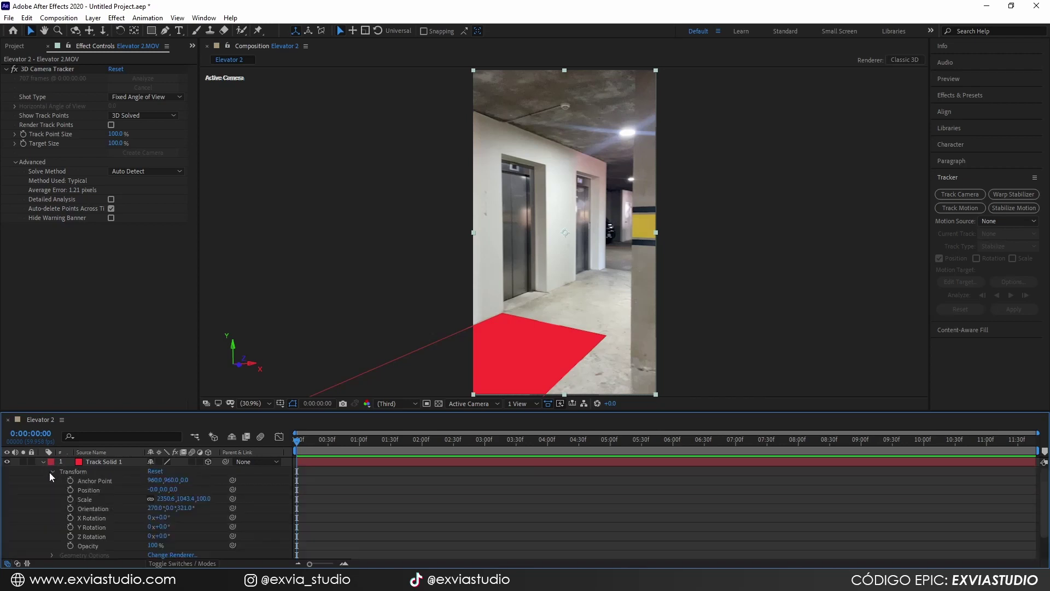
{"action": "left_click", "coordinate": [108, 481]}
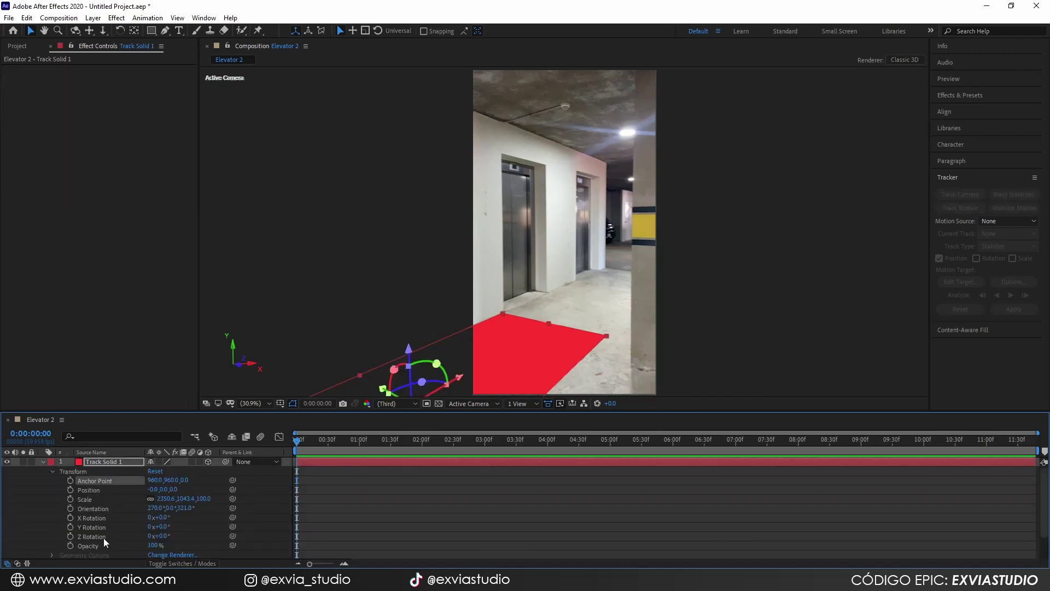
{"action": "left_click", "coordinate": [104, 536], "text": "shift"}
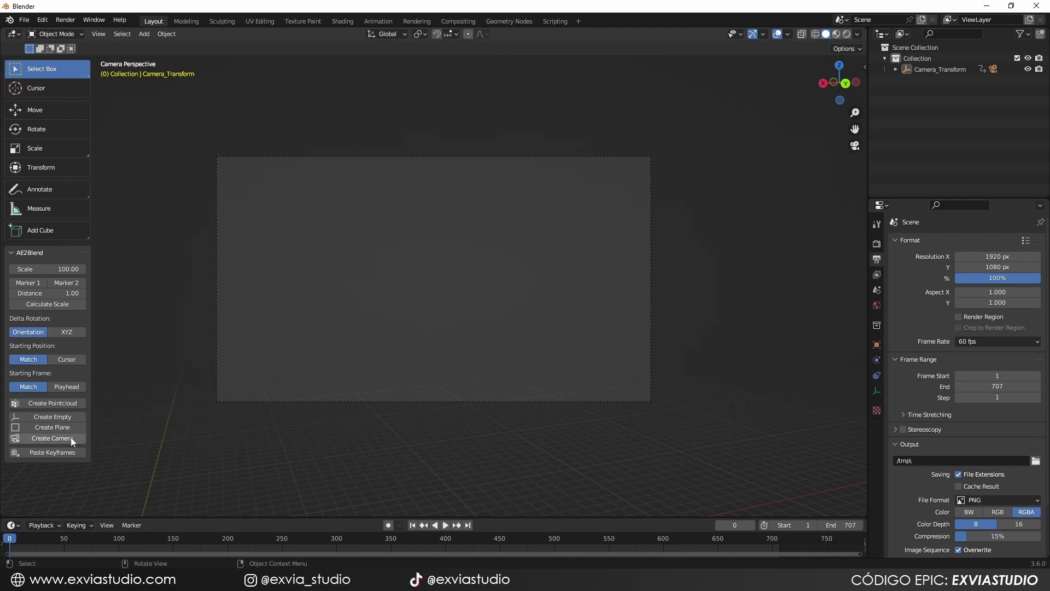
Create Plane_Transform from the copied solid data via AE2Blend, deselect it, and play back to check its motion
{"action": "left_click", "coordinate": [73, 428]}
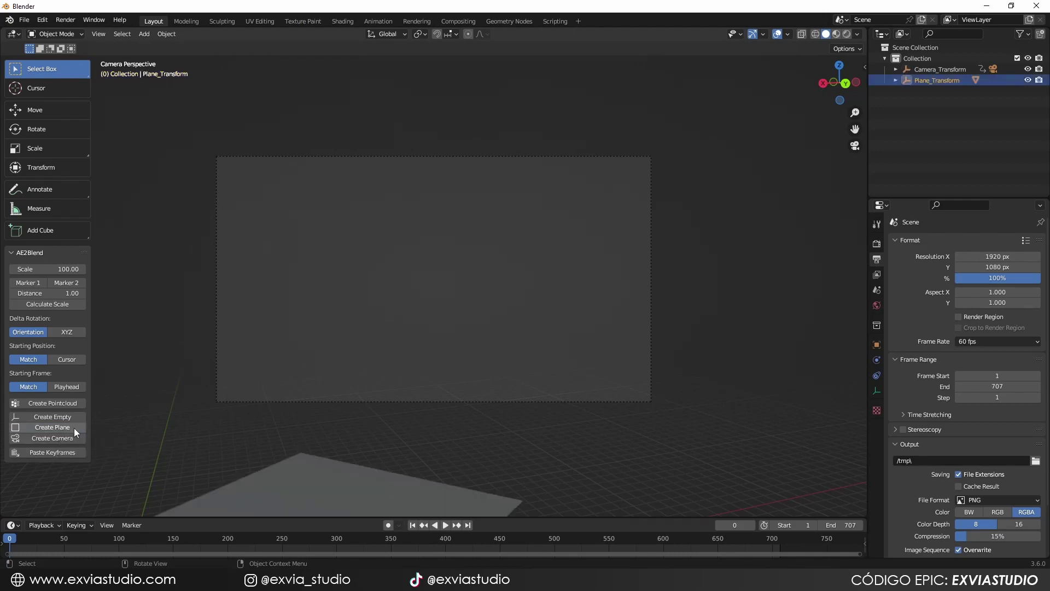
{"action": "left_click", "coordinate": [576, 462]}
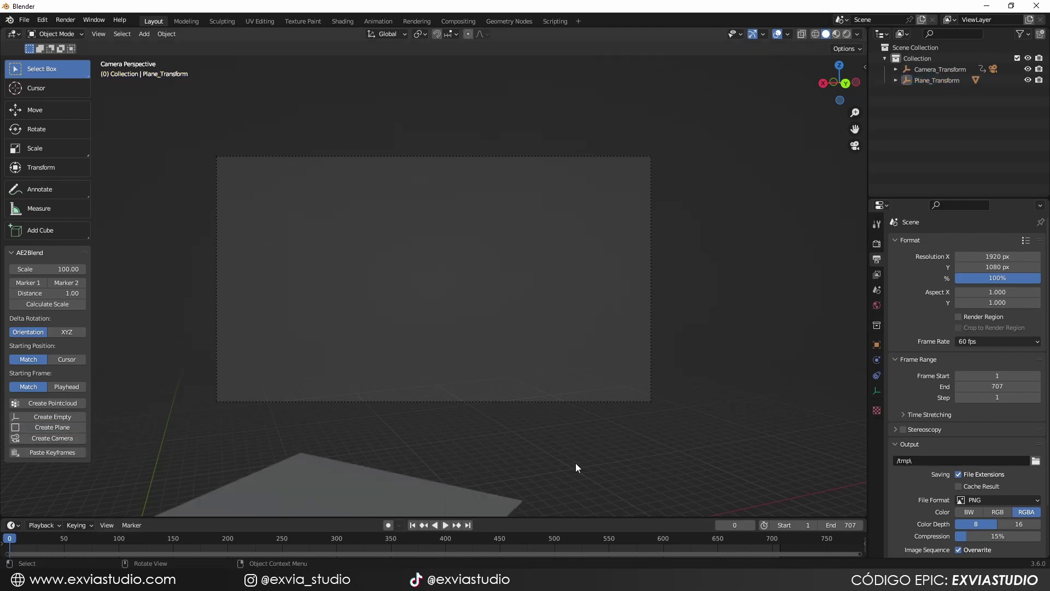
{"action": "key", "text": "space"}
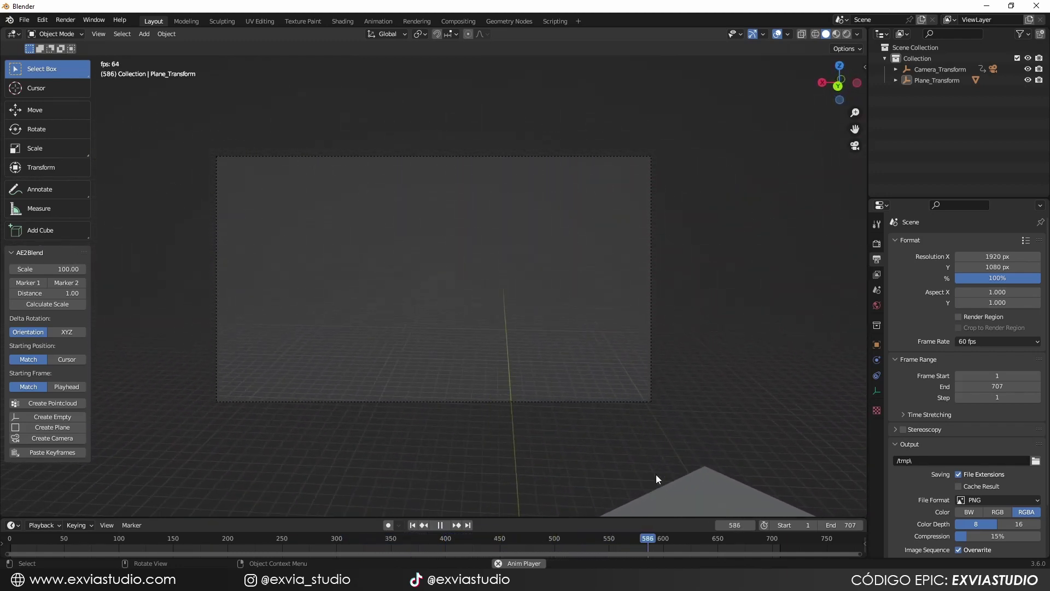
{"action": "key", "text": "space"}
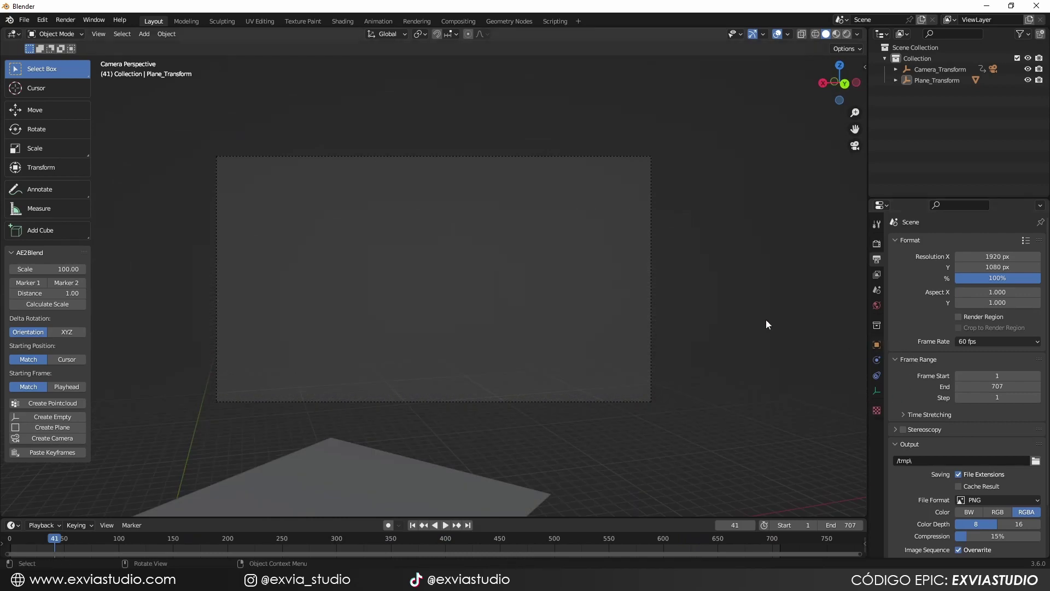
Select the scene camera, enable Background Images, and add a Movie Clip background slot
{"action": "left_click", "coordinate": [651, 275]}
{"action": "scroll", "coordinate": [963, 339], "scroll_direction": "down", "scroll_amount": 1}
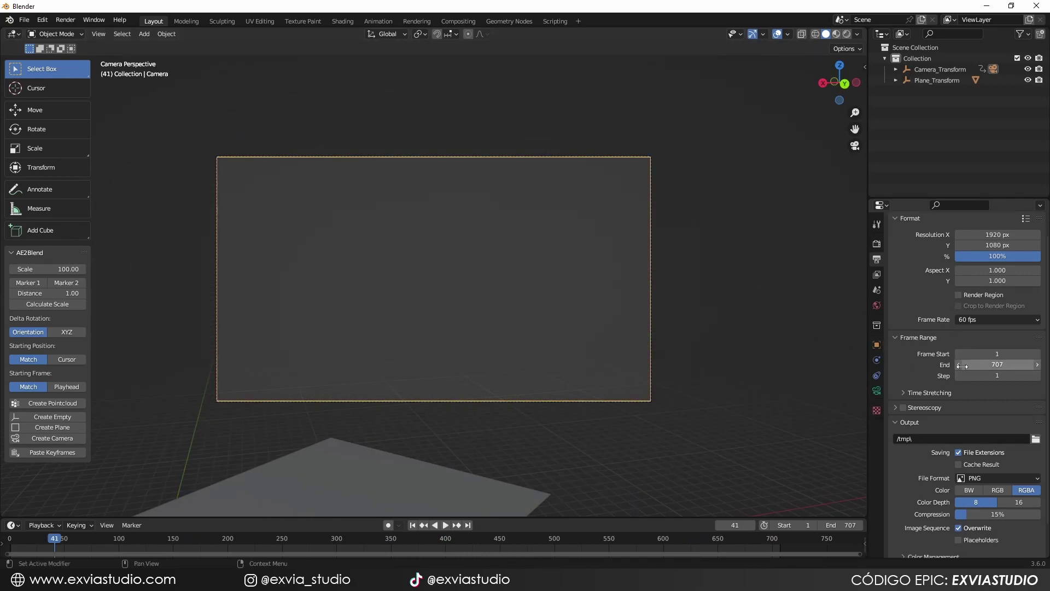
{"action": "left_click", "coordinate": [864, 383]}
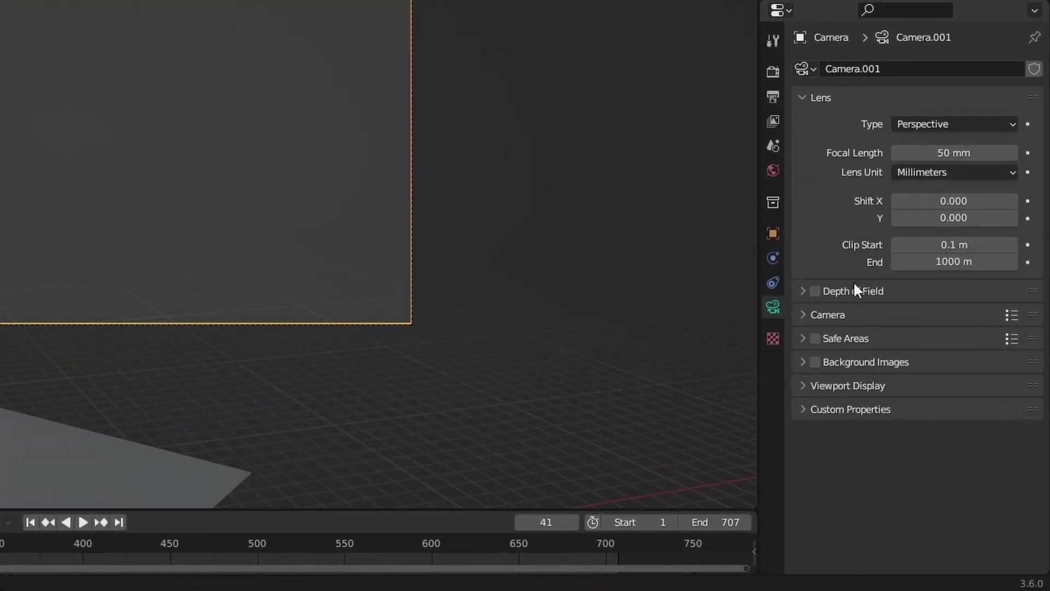
{"action": "left_click", "coordinate": [802, 362]}
{"action": "left_click", "coordinate": [815, 362]}
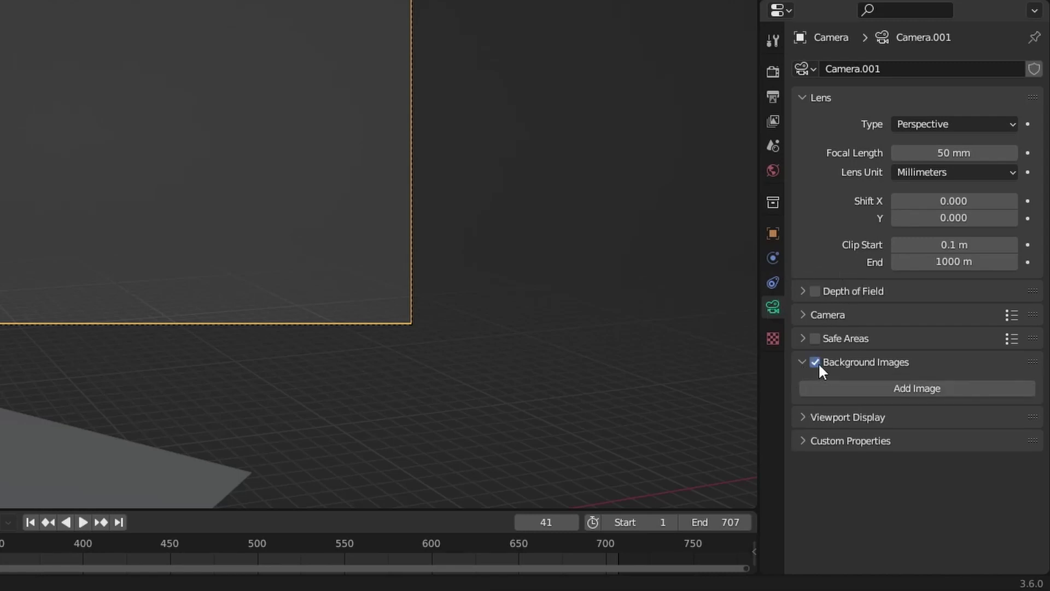
{"action": "left_click", "coordinate": [917, 388]}
{"action": "left_click", "coordinate": [999, 438]}
Open Elevator 2.MOV as the camera's background clip
{"action": "scroll", "coordinate": [995, 441], "scroll_direction": "down", "scroll_amount": 1}
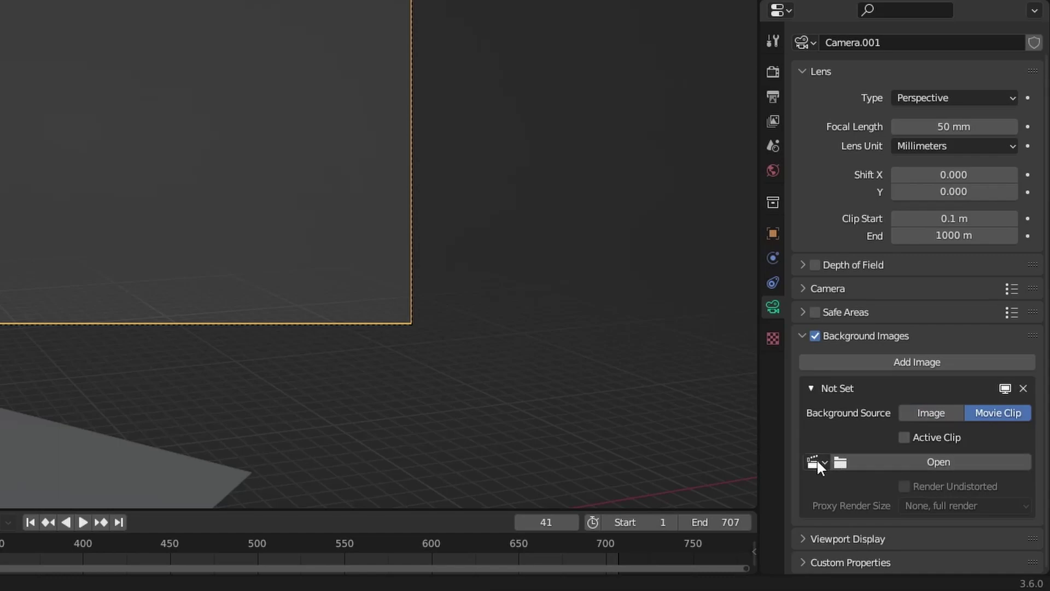
{"action": "left_click", "coordinate": [867, 462]}
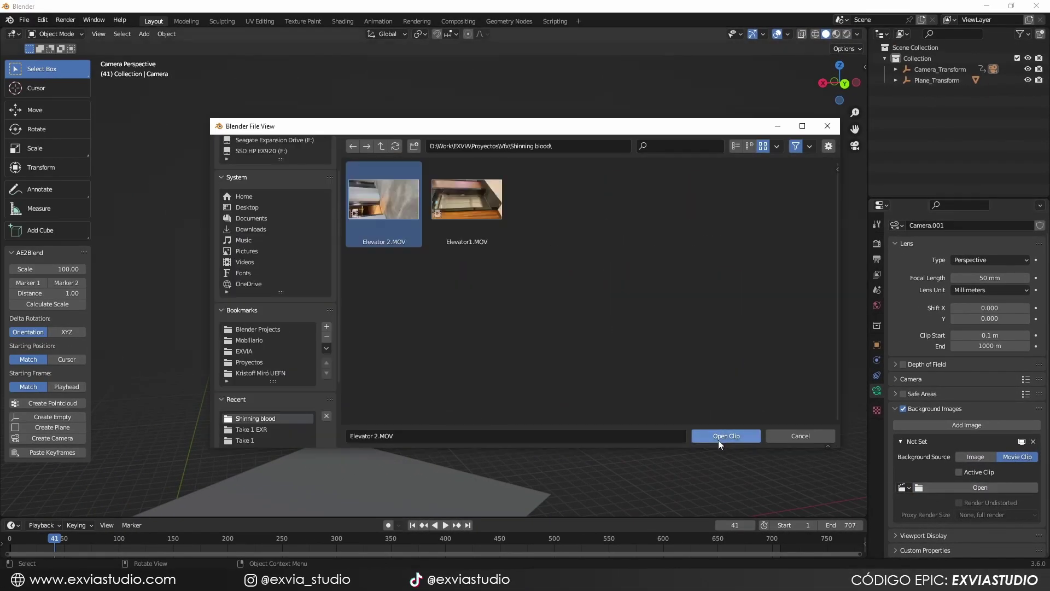
{"action": "left_click", "coordinate": [719, 437]}
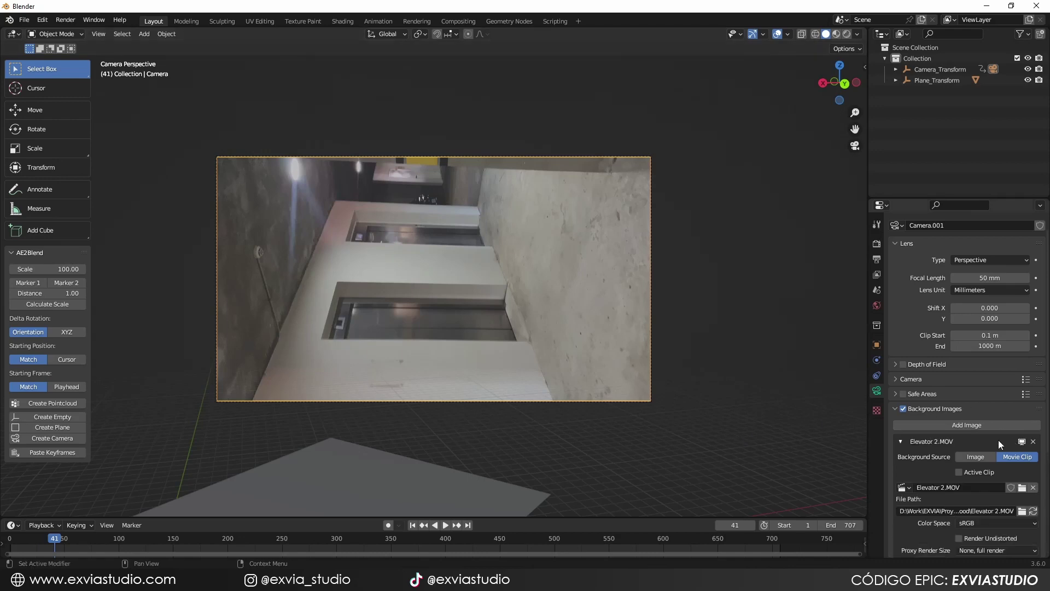
Switch to the scene's Output format settings
{"action": "scroll", "coordinate": [996, 440], "scroll_direction": "down", "scroll_amount": 2}
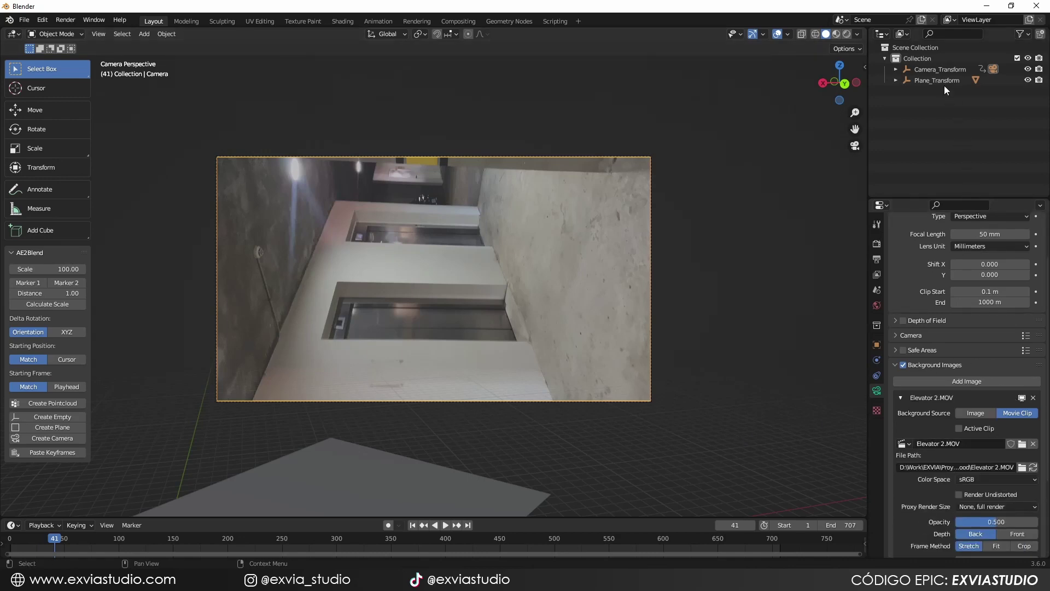
{"action": "scroll", "coordinate": [944, 425], "scroll_direction": "up", "scroll_amount": 2}
{"action": "left_click", "coordinate": [876, 259]}
{"action": "left_click", "coordinate": [874, 390]}
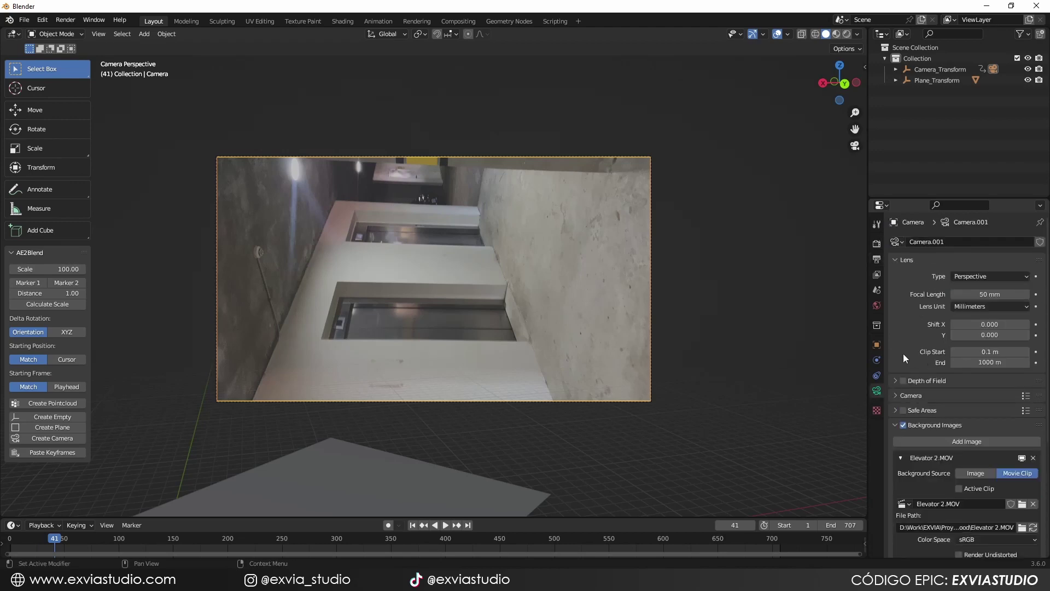
{"action": "left_click", "coordinate": [875, 259]}
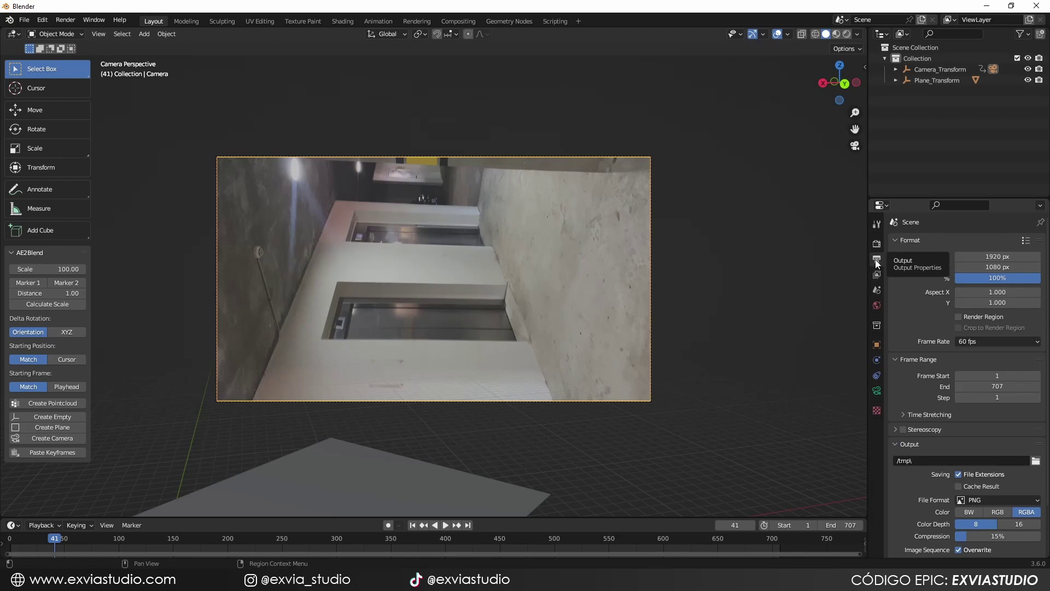
Set the render resolution to 1080 × 1920 for a portrait frame
{"action": "left_click", "coordinate": [997, 256]}
{"action": "type", "text": "1080"}
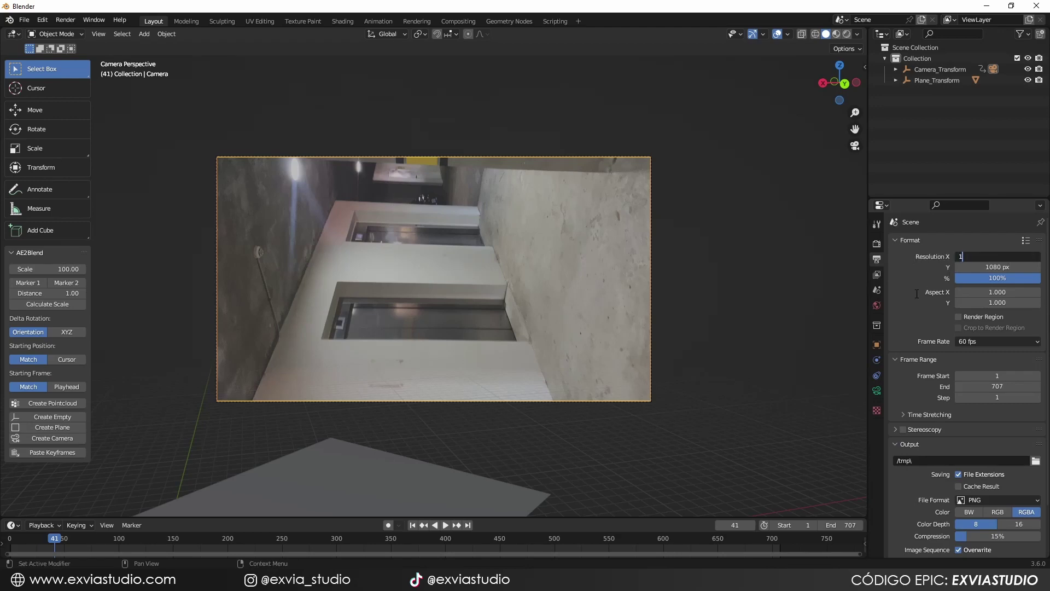
{"action": "key", "text": "Tab"}
{"action": "type", "text": "1920"}
{"action": "key", "text": "Return"}
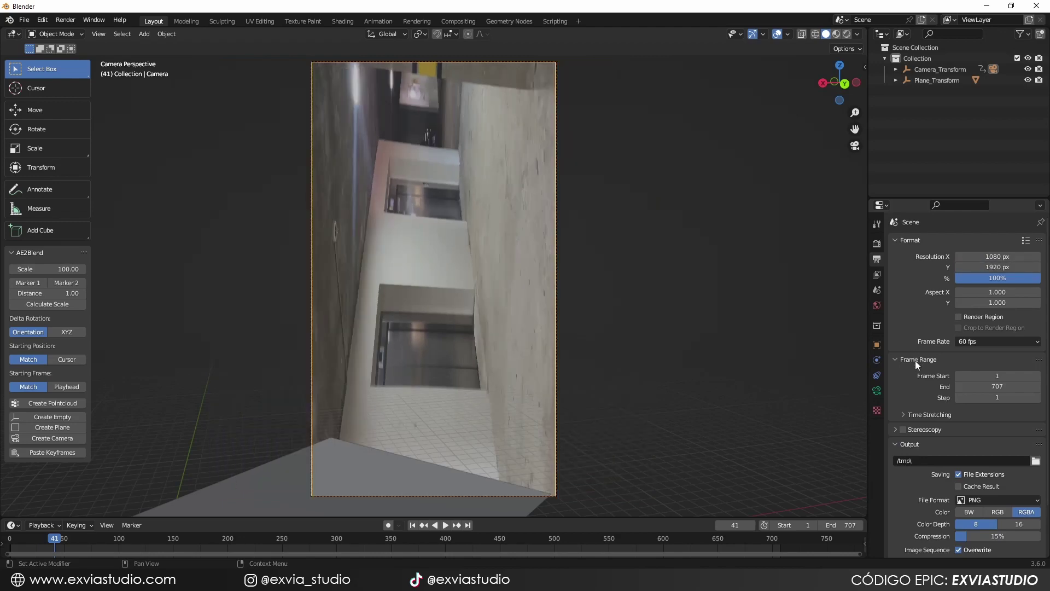
Rotate the background footage 90° in the camera's background settings
{"action": "left_click", "coordinate": [876, 389]}
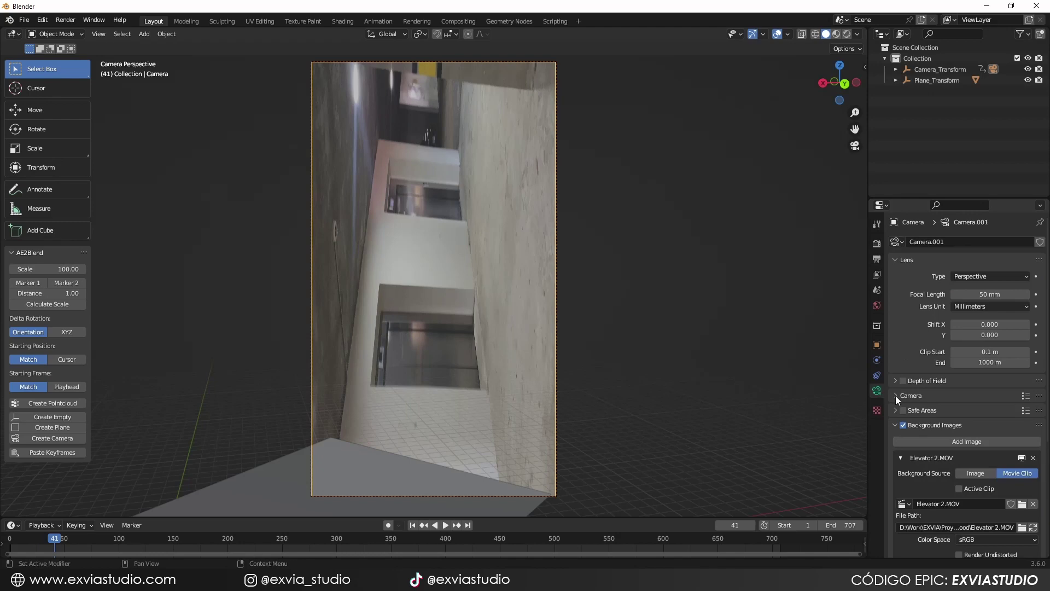
{"action": "left_click", "coordinate": [895, 393]}
{"action": "left_click", "coordinate": [895, 393]}
{"action": "scroll", "coordinate": [896, 395], "scroll_direction": "down", "scroll_amount": 6}
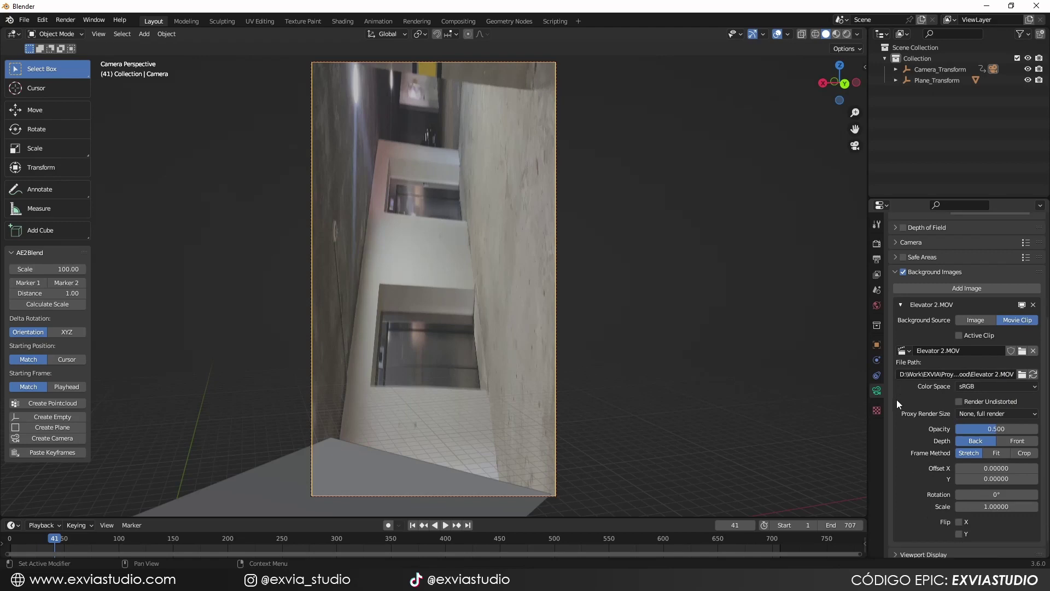
{"action": "scroll", "coordinate": [900, 406], "scroll_direction": "down", "scroll_amount": 1}
{"action": "left_click", "coordinate": [1000, 475]}
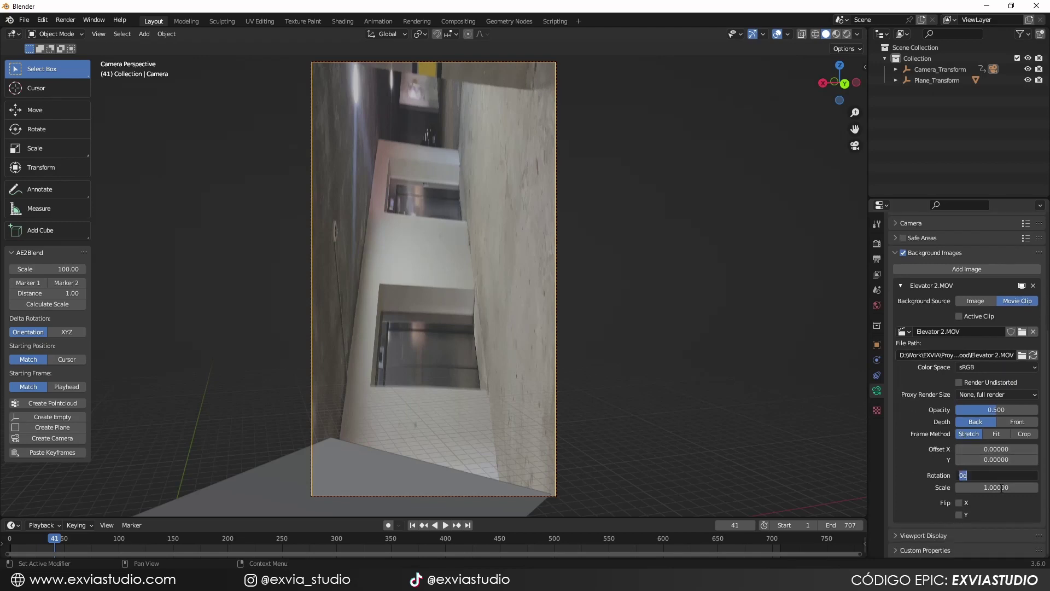
{"action": "type", "text": "90"}
{"action": "key", "text": "Return"}
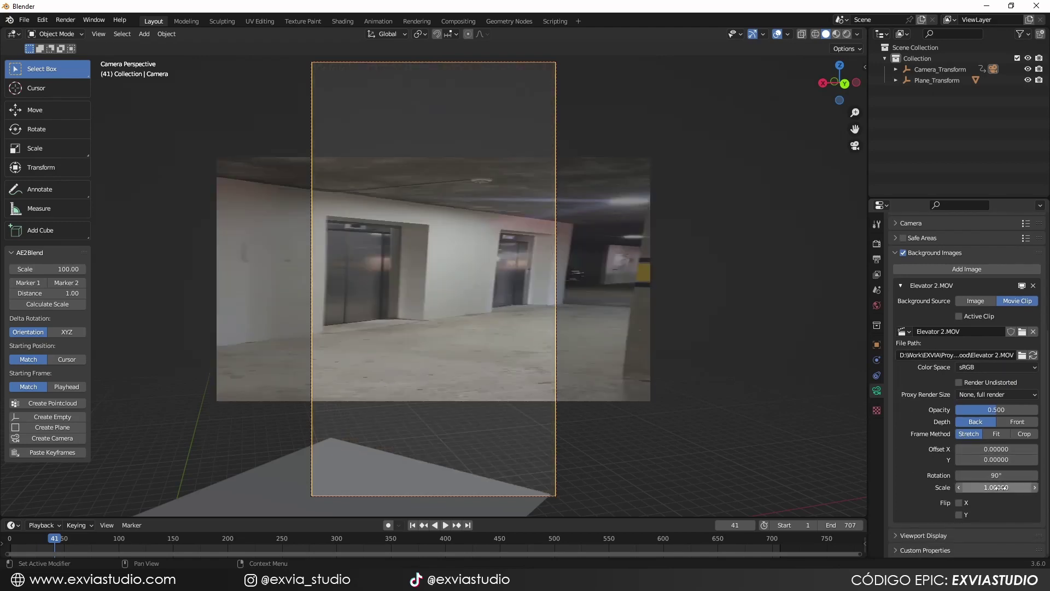
Fit the footage to the frame at scale 1.78 and draw it in front
{"action": "left_click", "coordinate": [1006, 435]}
{"action": "left_click_drag", "start_coordinate": [990, 487], "coordinate": [1033, 487]}
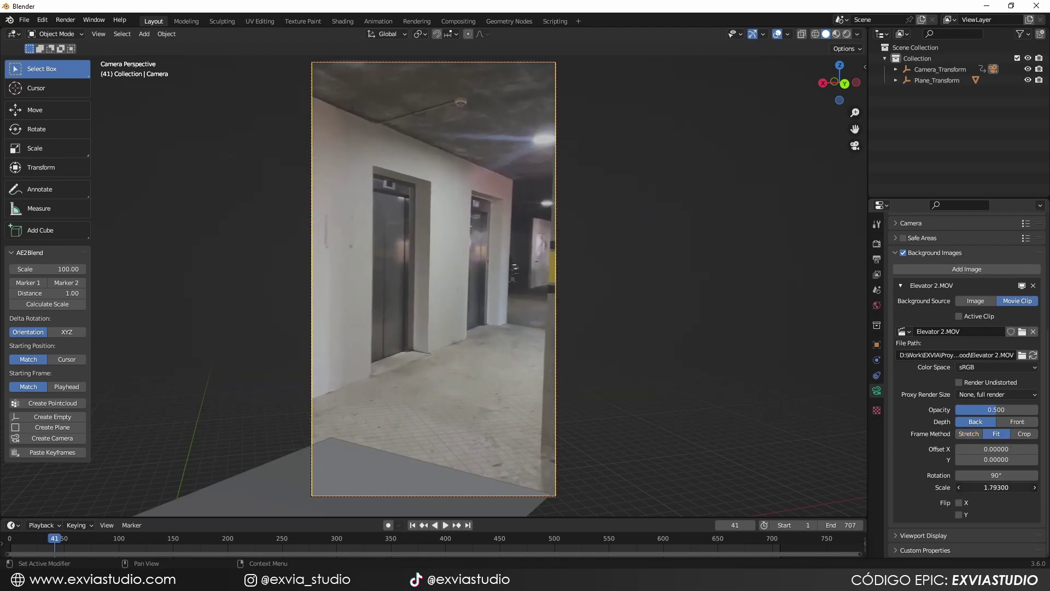
{"action": "left_click", "coordinate": [994, 487]}
{"action": "type", "text": "1.78"}
{"action": "key", "text": "Return"}
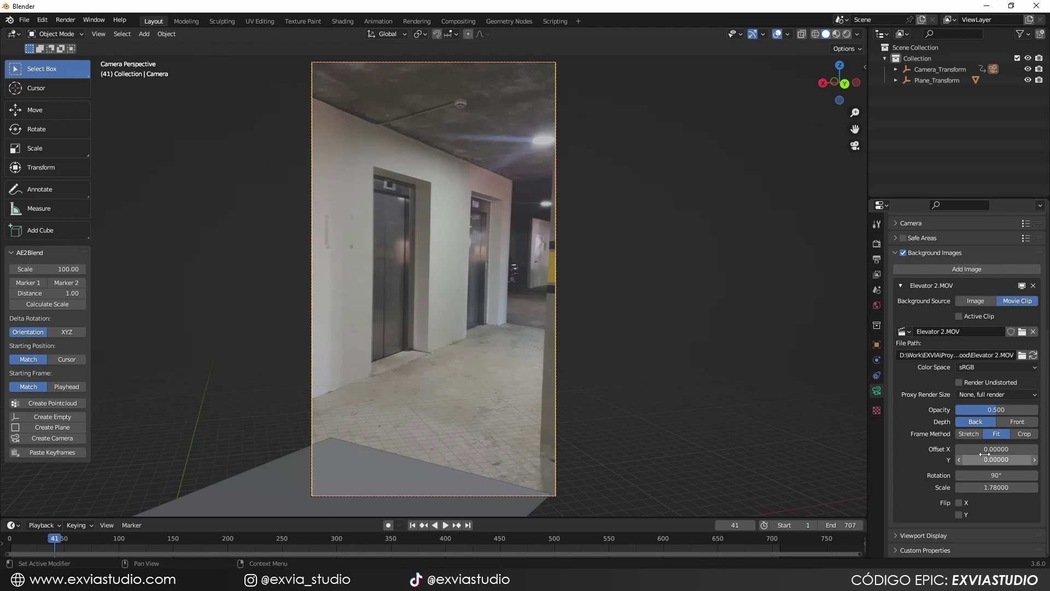
{"action": "left_click", "coordinate": [1017, 421]}
Play the animation and scrub around frames 275–290 to check the alignment
{"action": "scroll", "coordinate": [887, 529], "scroll_direction": "up", "scroll_amount": 2}
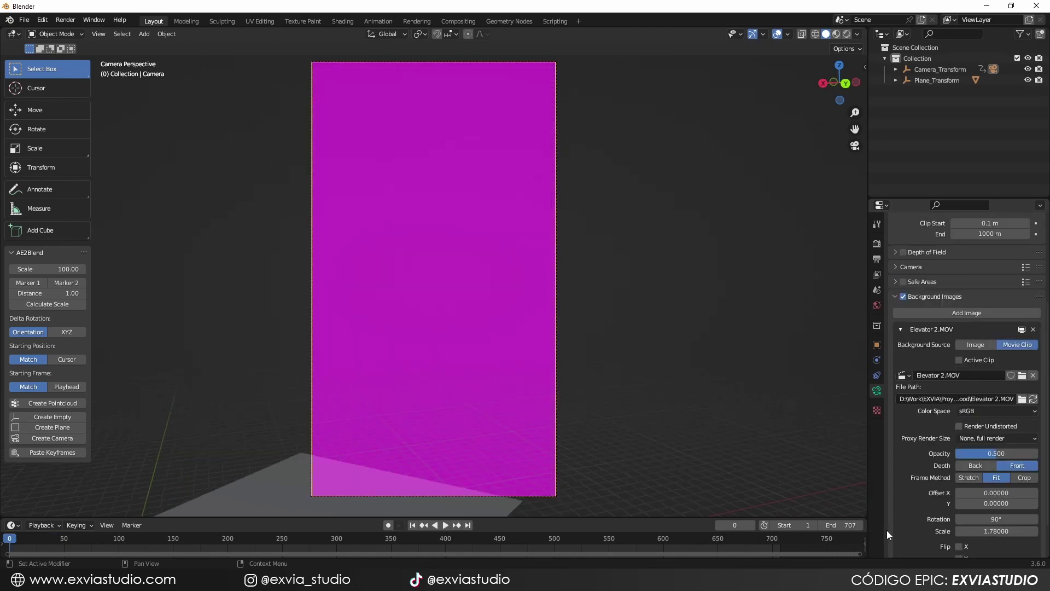
{"action": "key", "text": "space"}
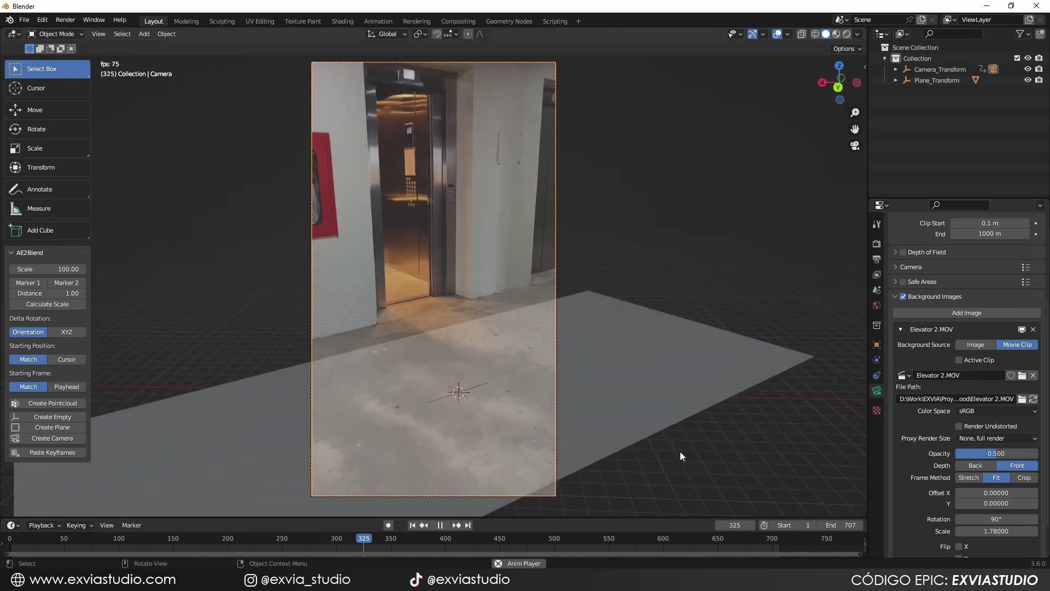
{"action": "key", "text": "space"}
{"action": "left_click", "coordinate": [15, 542]}
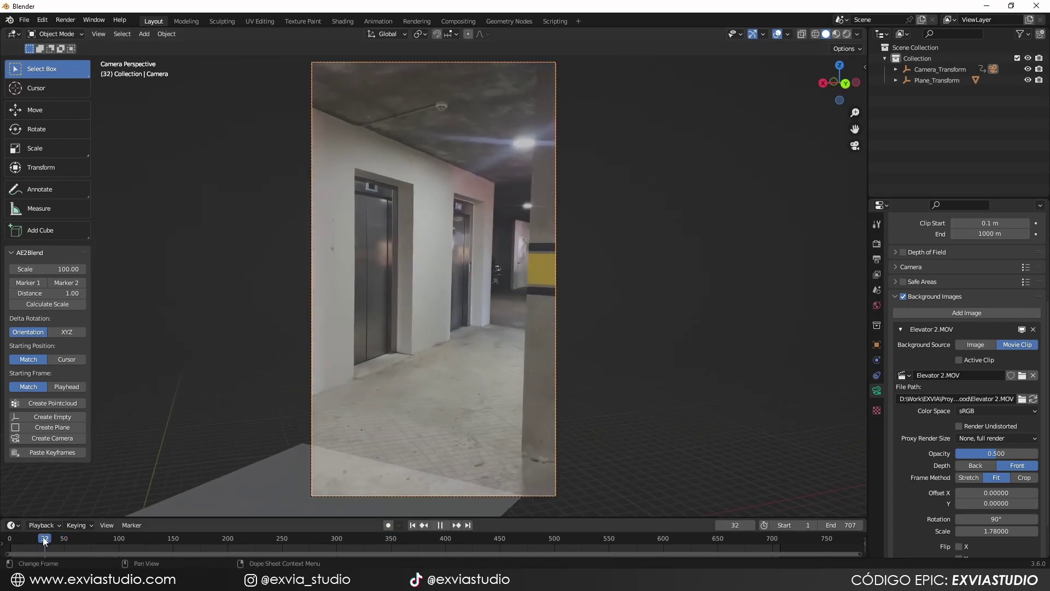
{"action": "key", "text": "space"}
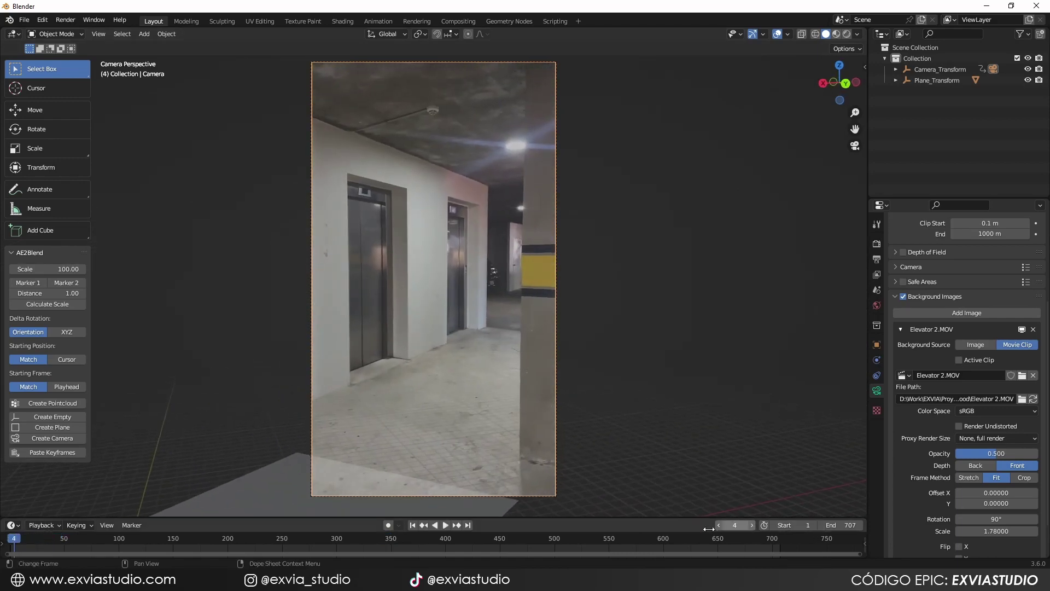
{"action": "left_click", "coordinate": [310, 540]}
{"action": "mouse_move", "coordinate": [312, 540]}
{"action": "left_mouse_down"}
{"action": "mouse_move", "coordinate": [327, 540]}
{"action": "mouse_move", "coordinate": [297, 543]}
{"action": "left_mouse_up"}
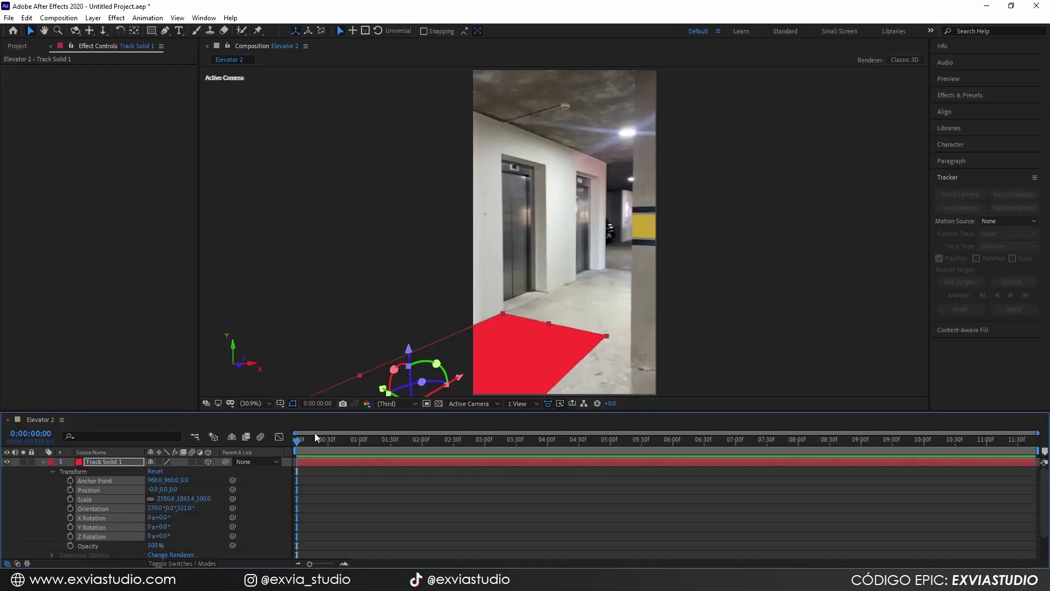
At 0:00:02:43, open the 3D Tracker Camera settings, note the 55.42 focal length, and measure film size vertically
{"action": "left_click_drag", "start_coordinate": [320, 446], "coordinate": [467, 450]}
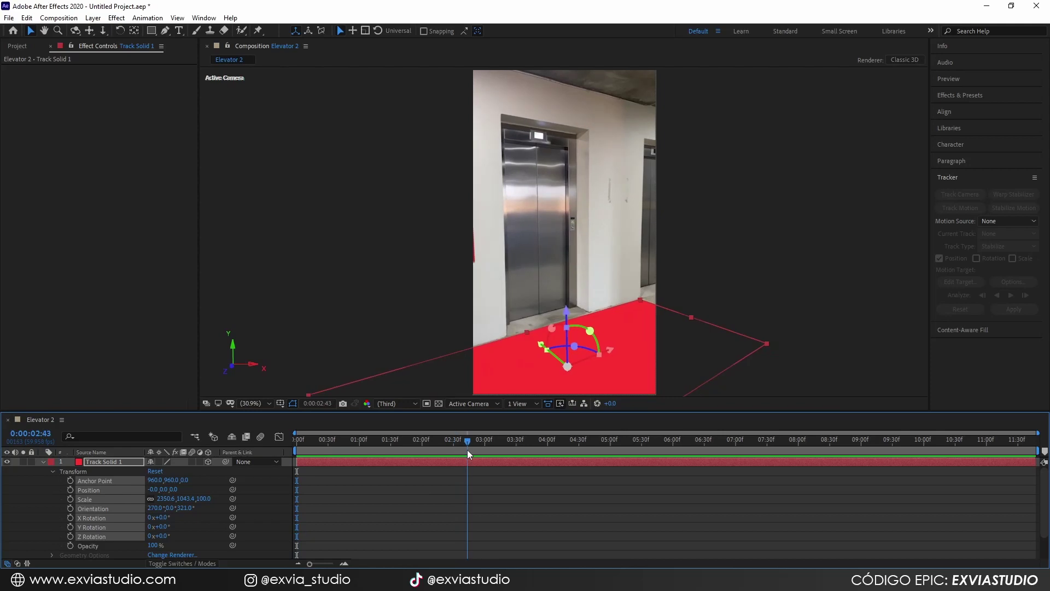
{"action": "left_click", "coordinate": [752, 255]}
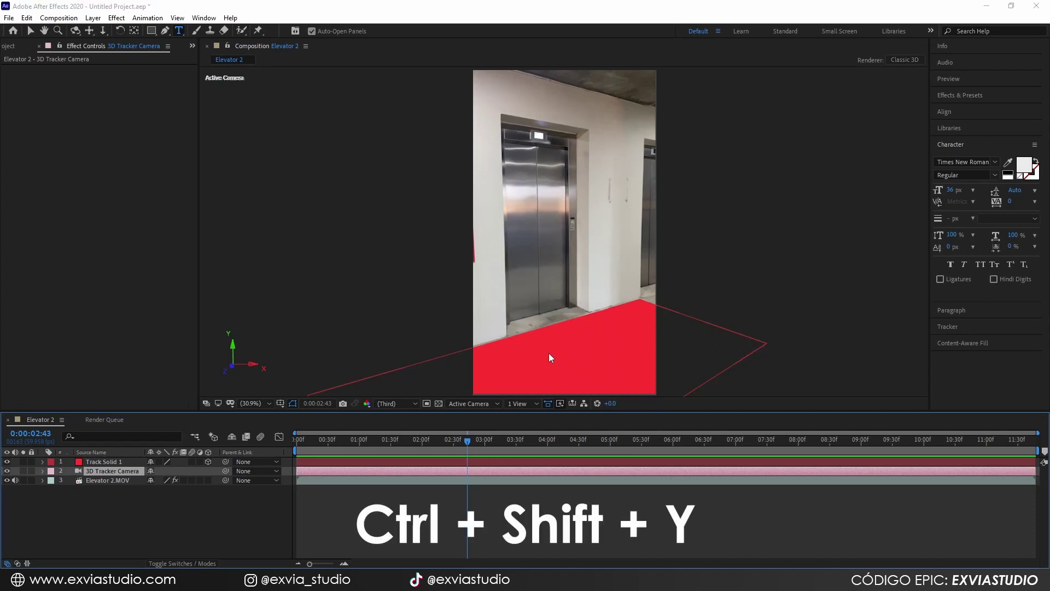
{"action": "key", "text": "ctrl+shift+y"}
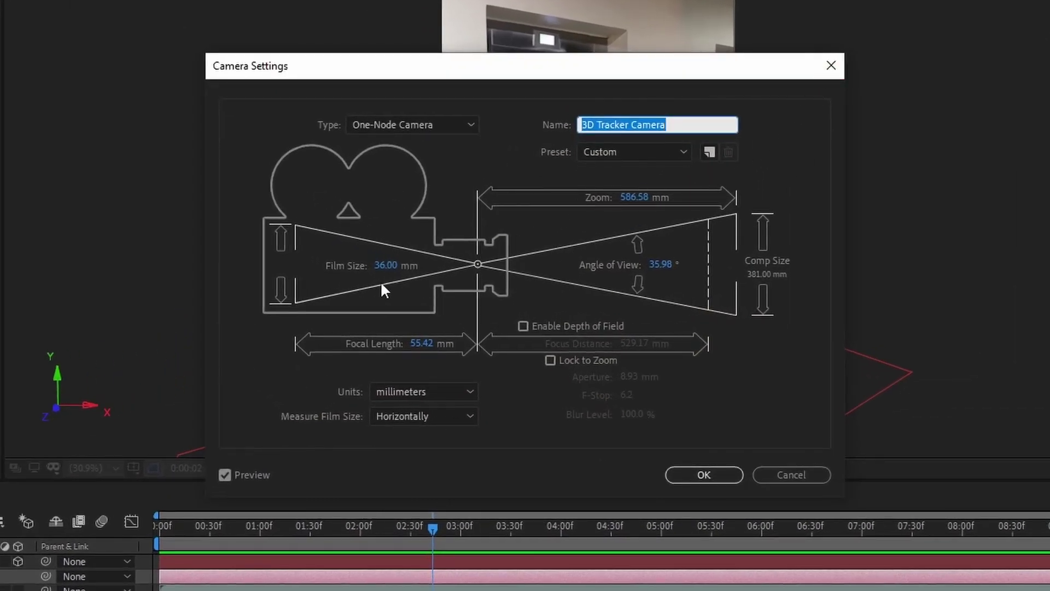
{"action": "left_click", "coordinate": [426, 345]}
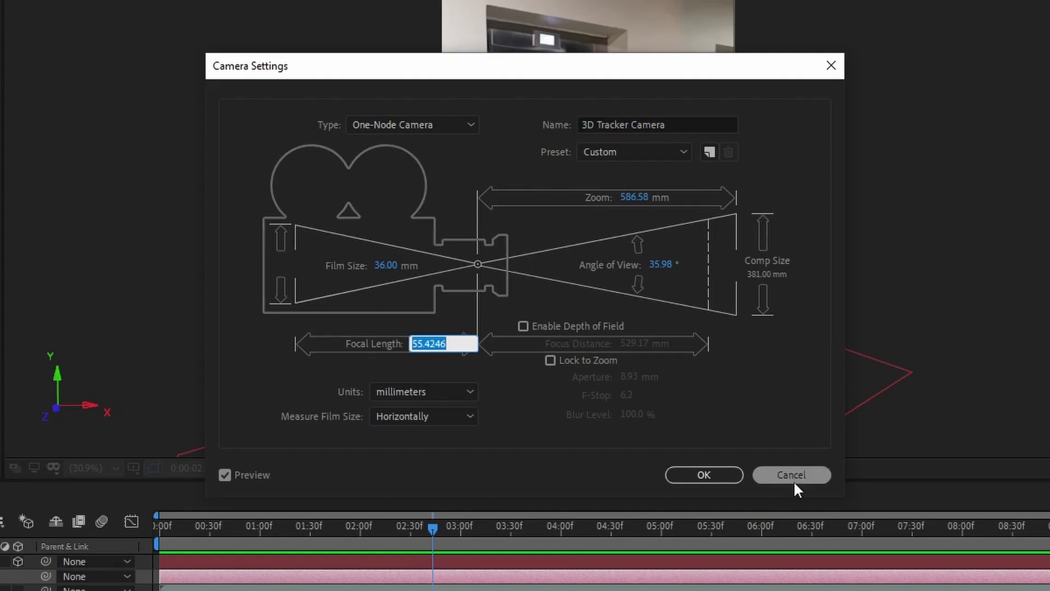
{"action": "left_click", "coordinate": [421, 418]}
{"action": "left_click", "coordinate": [416, 454]}
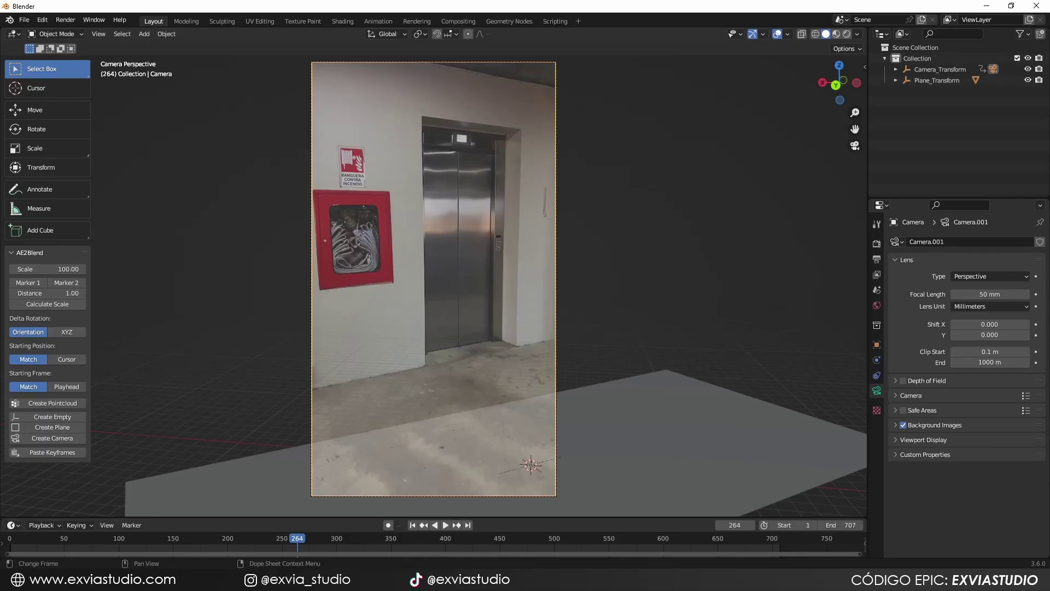
Set the camera sensor size to 64 mm and paste the 55.42 mm focal length
{"action": "left_click", "coordinate": [897, 396]}
{"action": "left_click", "coordinate": [985, 425]}
{"action": "type", "text": "64"}
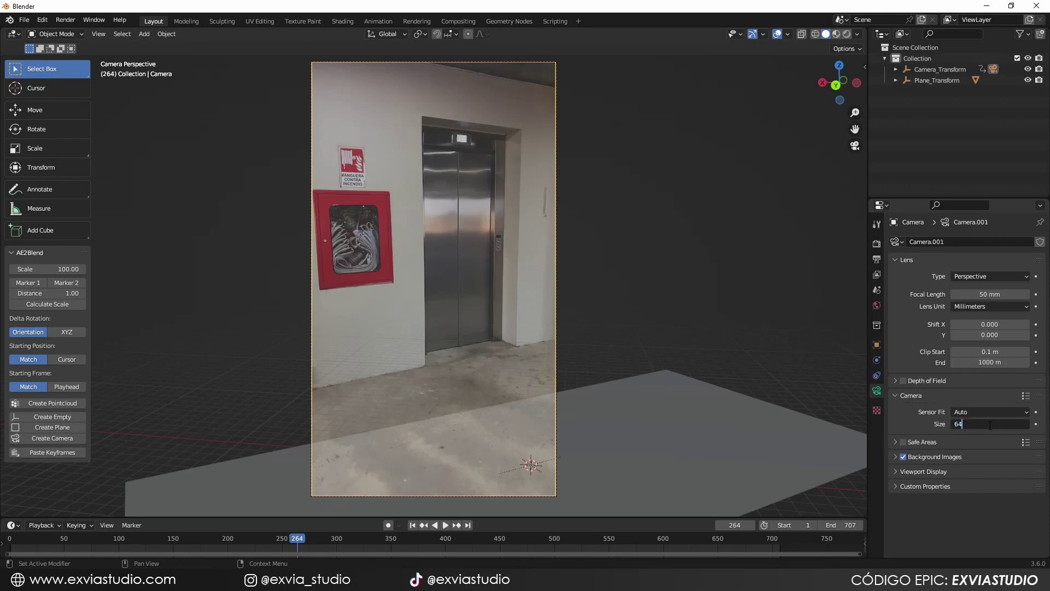
{"action": "key", "text": "Return"}
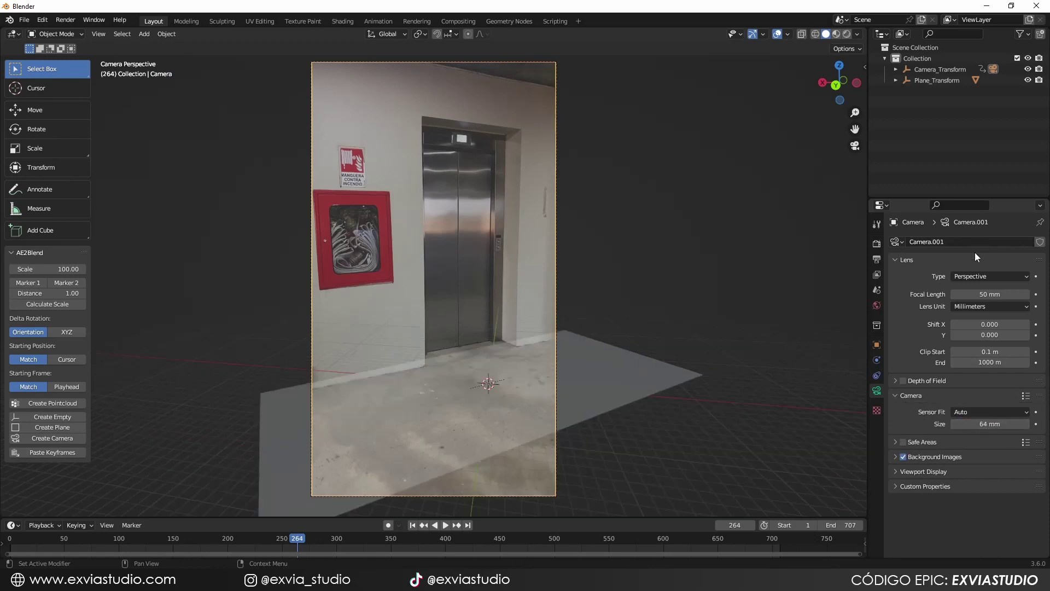
{"action": "left_click", "coordinate": [979, 294]}
{"action": "type", "text": "55.4246"}
{"action": "key", "text": "Return"}
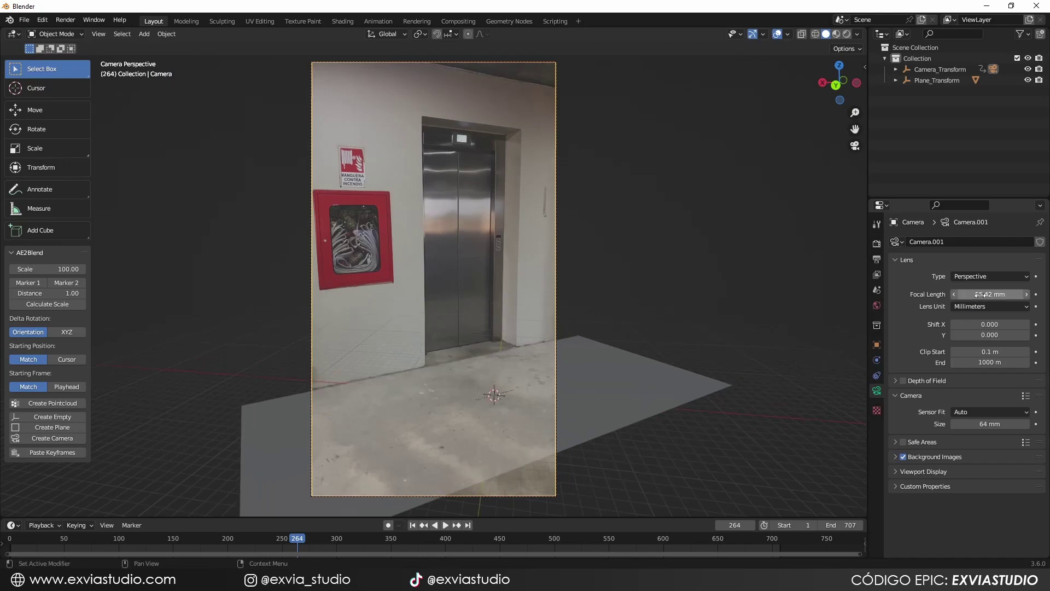
Play the footage to check the camera match, then orbit out of camera view
{"action": "key", "text": "ctrl+shift+space"}
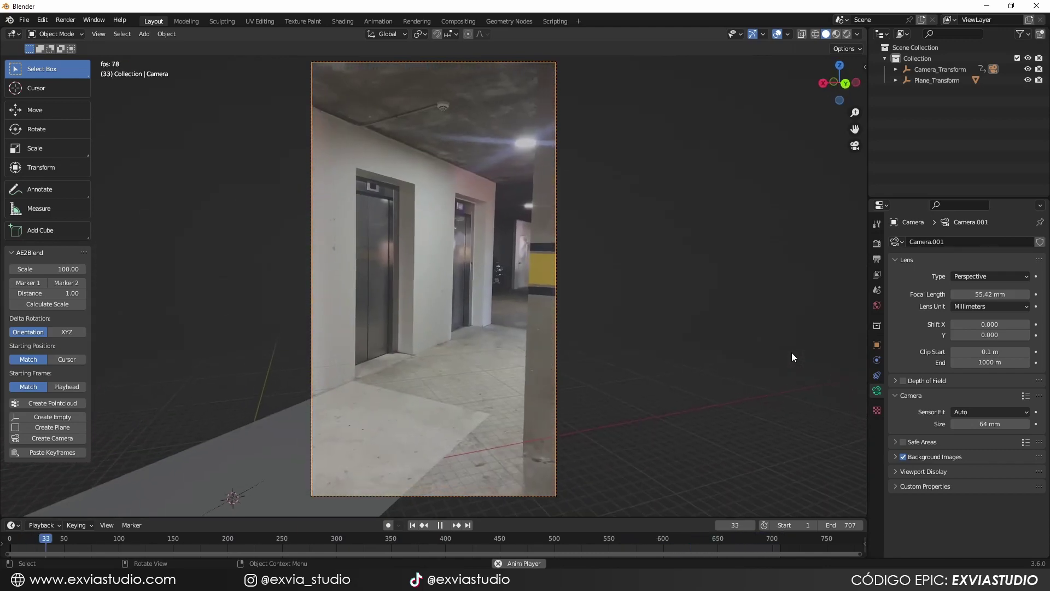
{"action": "key", "text": "Escape"}
{"action": "left_click_drag", "start_coordinate": [792, 352], "coordinate": [645, 306]}
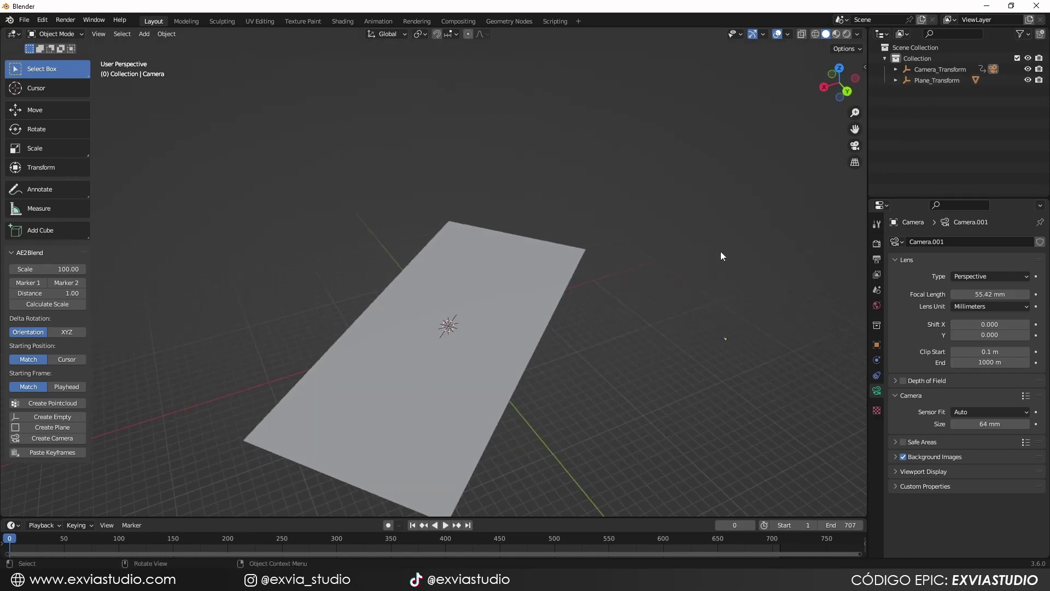
Parent Camera_Transform to Plane_Transform with Object (Keep Transform)
{"action": "left_click", "coordinate": [937, 81]}
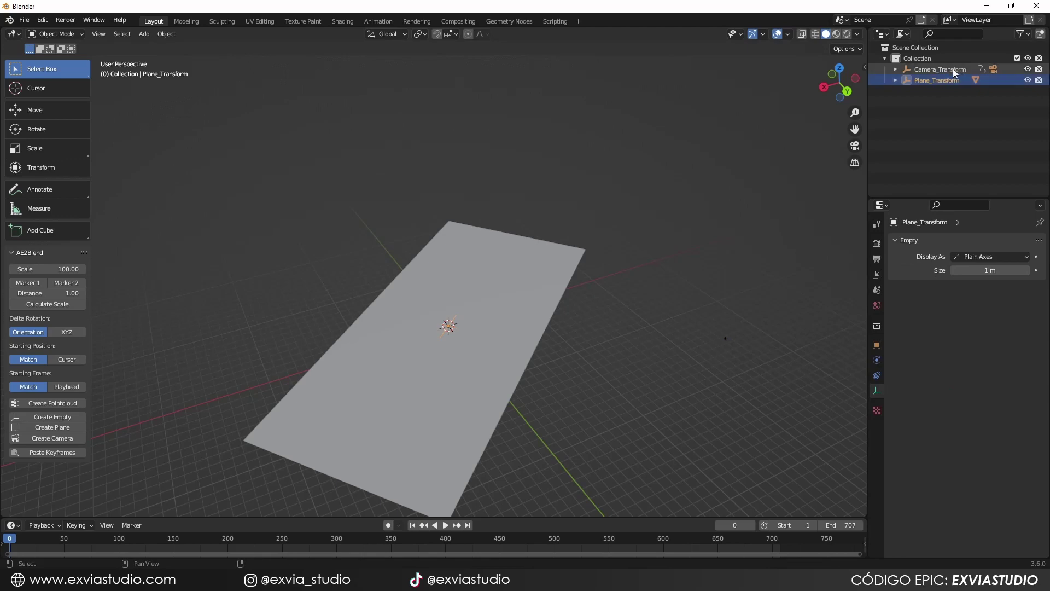
{"action": "left_click", "coordinate": [953, 67], "text": "shift"}
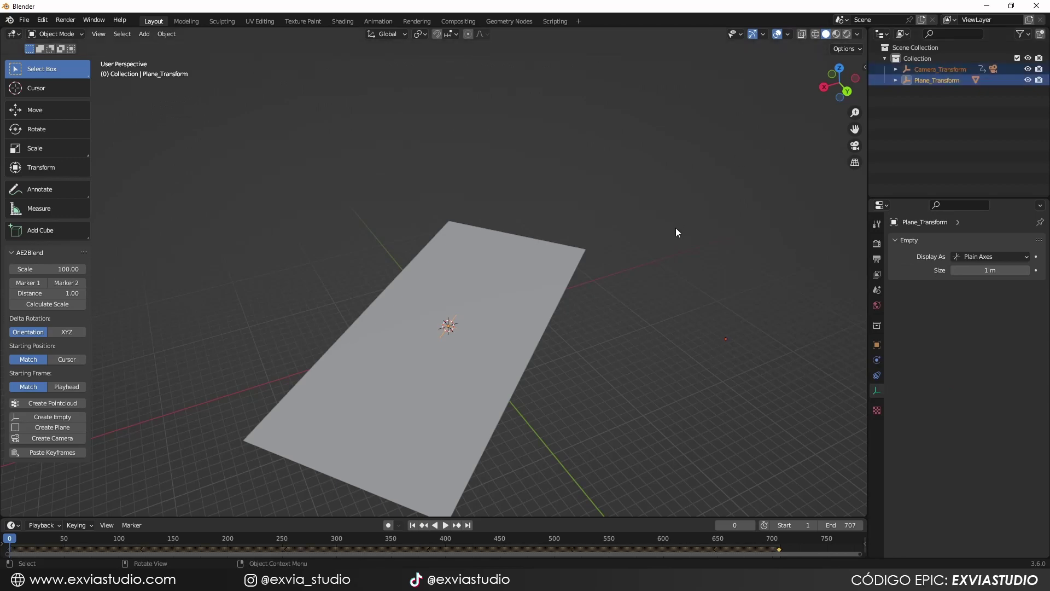
{"action": "key", "text": "ctrl+p"}
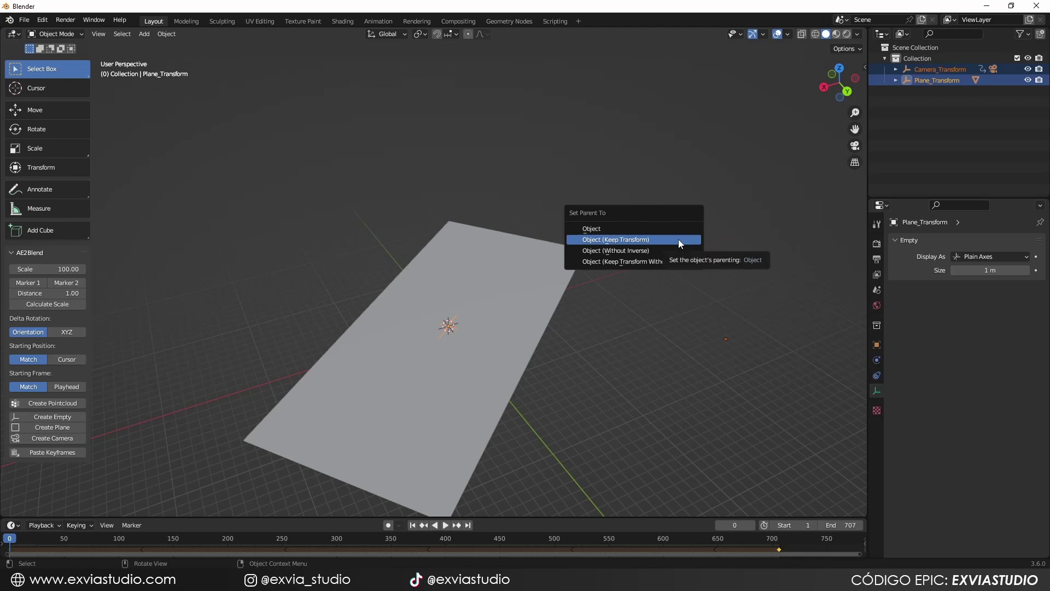
{"action": "left_click", "coordinate": [679, 243]}
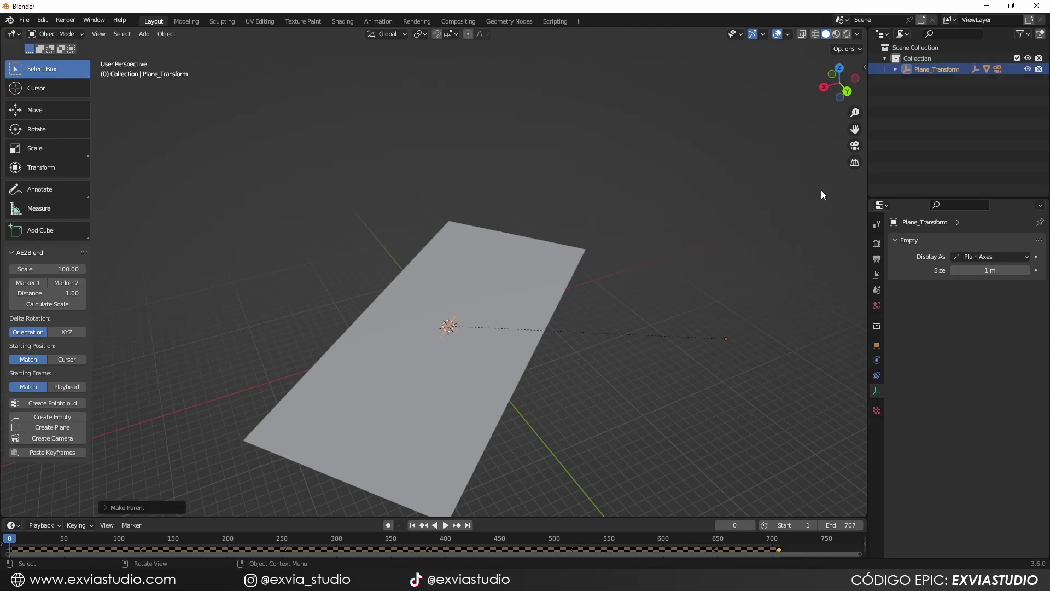
Test-scale Plane_Transform twice, undoing each change to keep its original size
{"action": "left_click", "coordinate": [941, 71]}
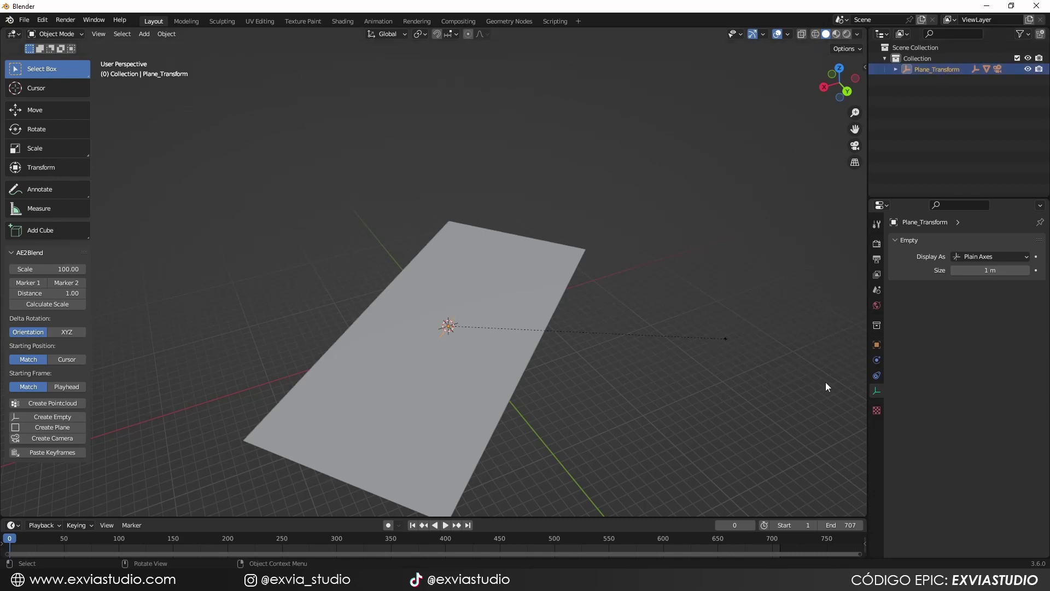
{"action": "key", "text": "s"}
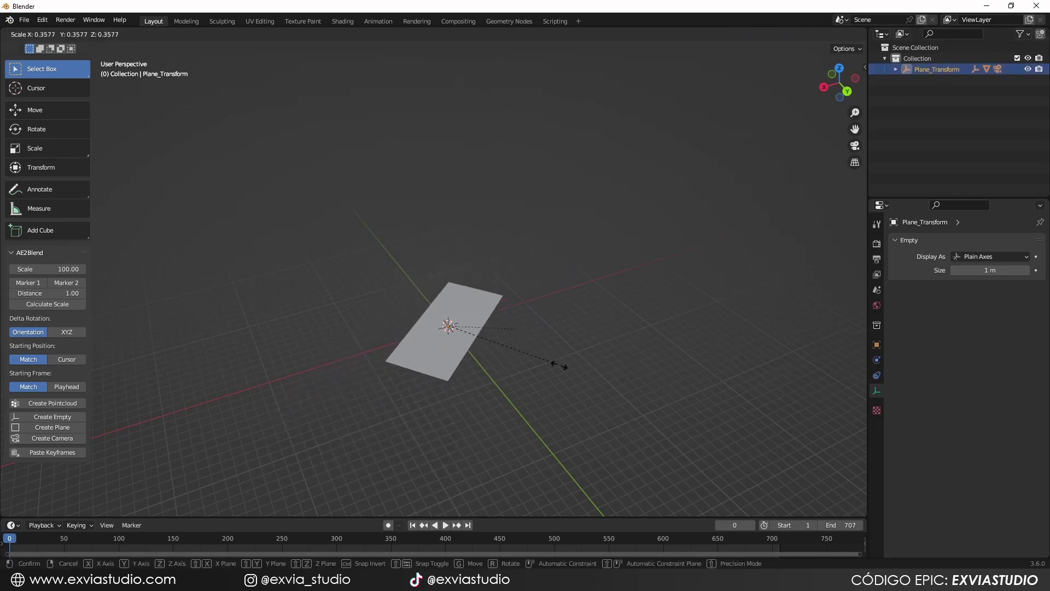
{"action": "left_click", "coordinate": [473, 331]}
{"action": "key", "text": "ctrl+z"}
{"action": "left_click_drag", "start_coordinate": [488, 328], "coordinate": [752, 372]}
{"action": "key", "text": "s"}
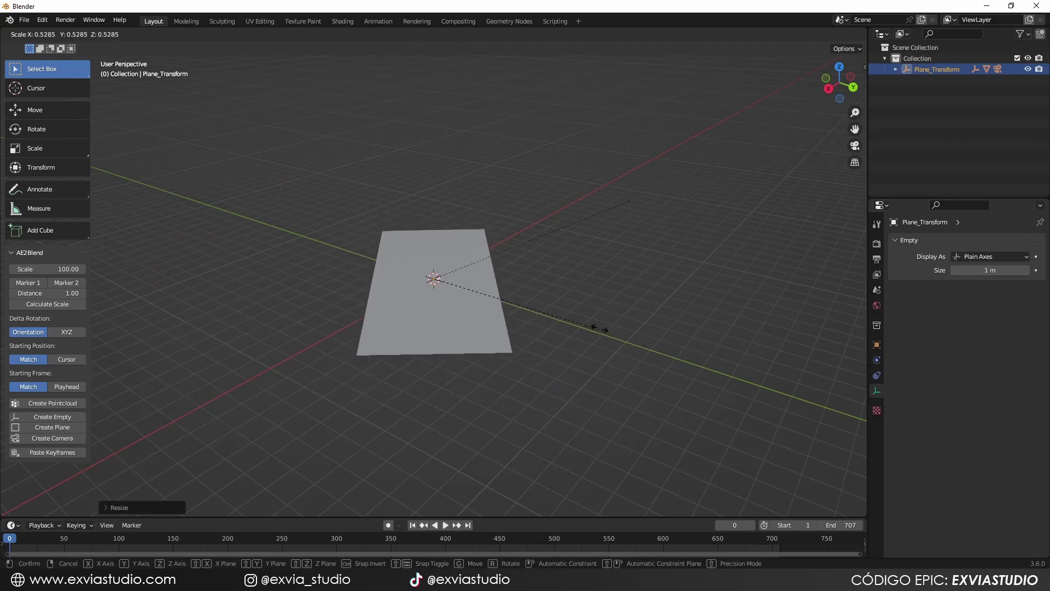
{"action": "left_click", "coordinate": [503, 307]}
{"action": "key", "text": "ctrl+z"}
{"action": "left_click_drag", "start_coordinate": [503, 304], "coordinate": [525, 303]}
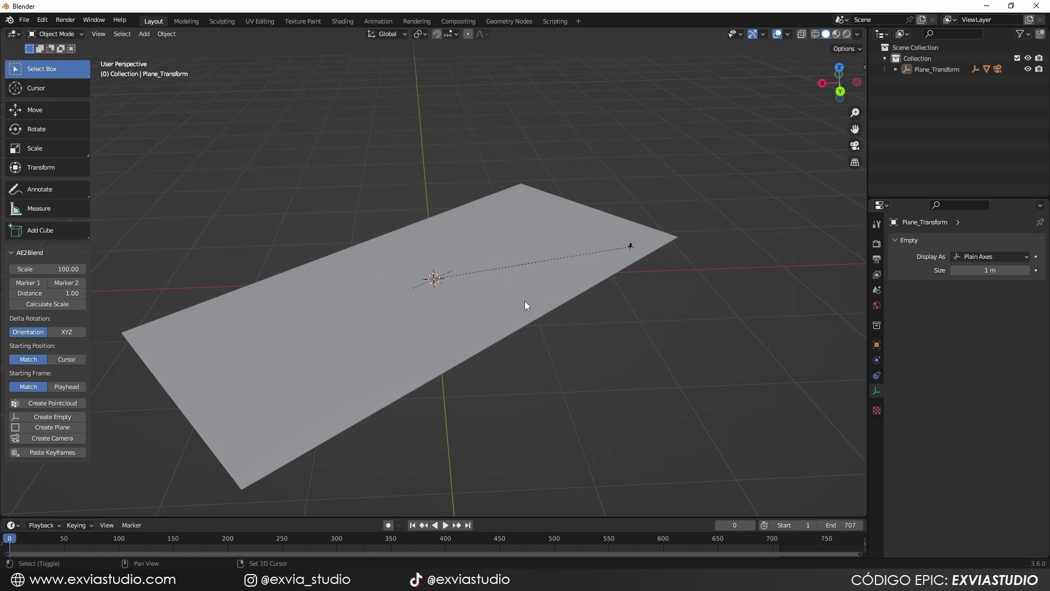
Add a cube and set its size to 1.3 m in the redo panel
{"action": "key", "text": "shift+a"}
{"action": "mouse_move", "coordinate": [525, 302]}
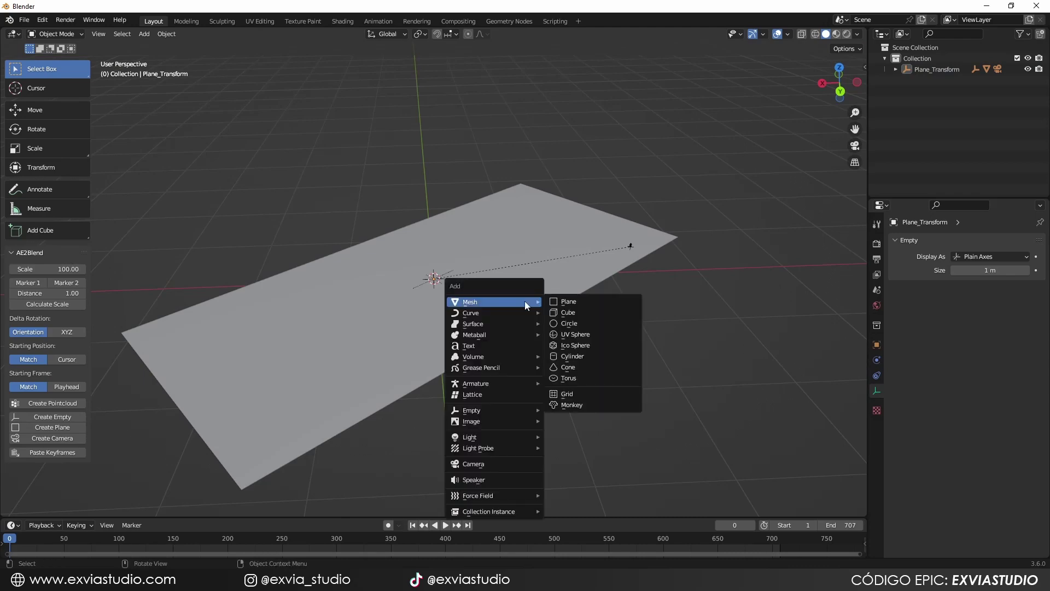
{"action": "left_click", "coordinate": [565, 315]}
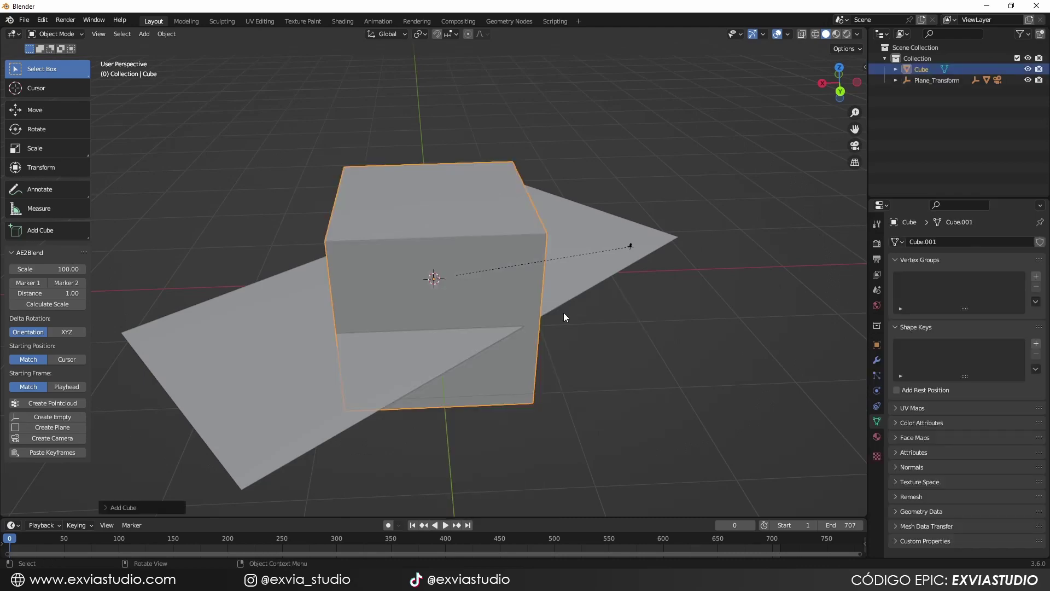
{"action": "left_click_drag", "start_coordinate": [588, 335], "coordinate": [524, 326]}
{"action": "left_click", "coordinate": [121, 509]}
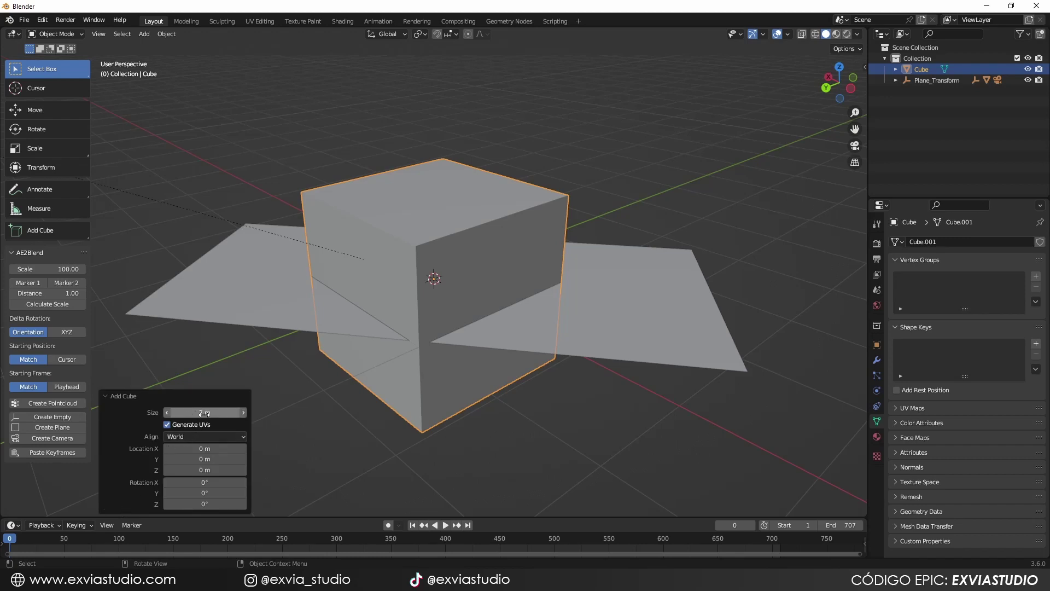
{"action": "left_click_drag", "start_coordinate": [210, 412], "coordinate": [213, 412]}
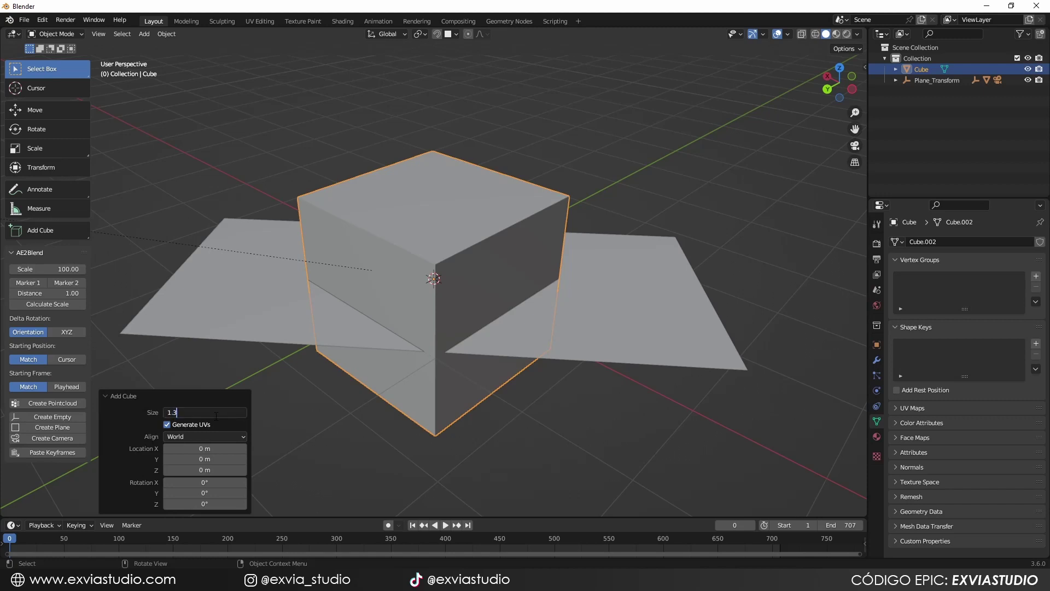
{"action": "key", "text": "Return"}
Check the cube through the camera, then raise it 1.45 m along Z
{"action": "left_click", "coordinate": [363, 427]}
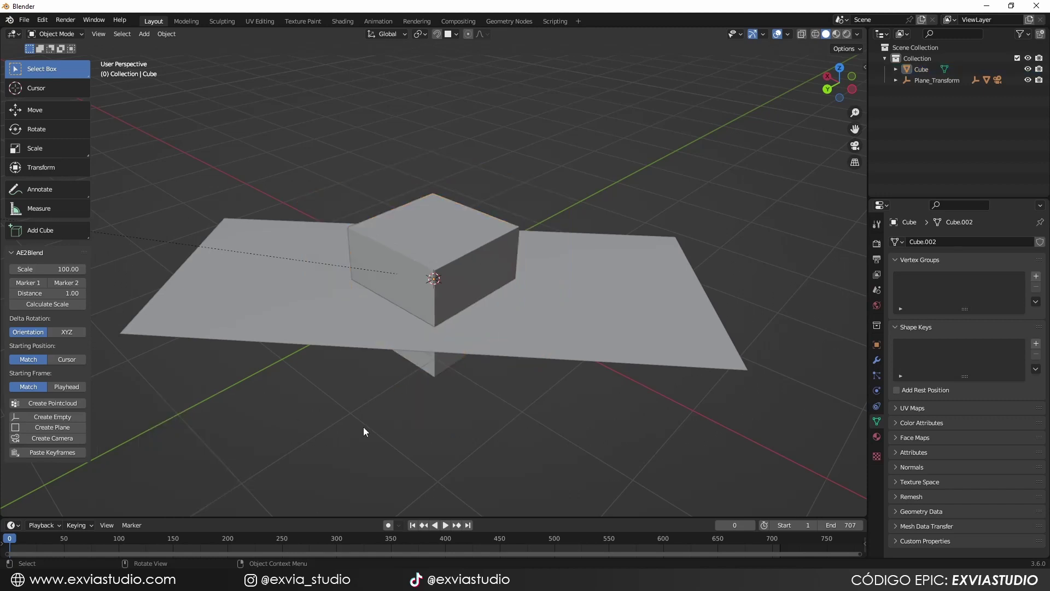
{"action": "key", "text": "KP_0"}
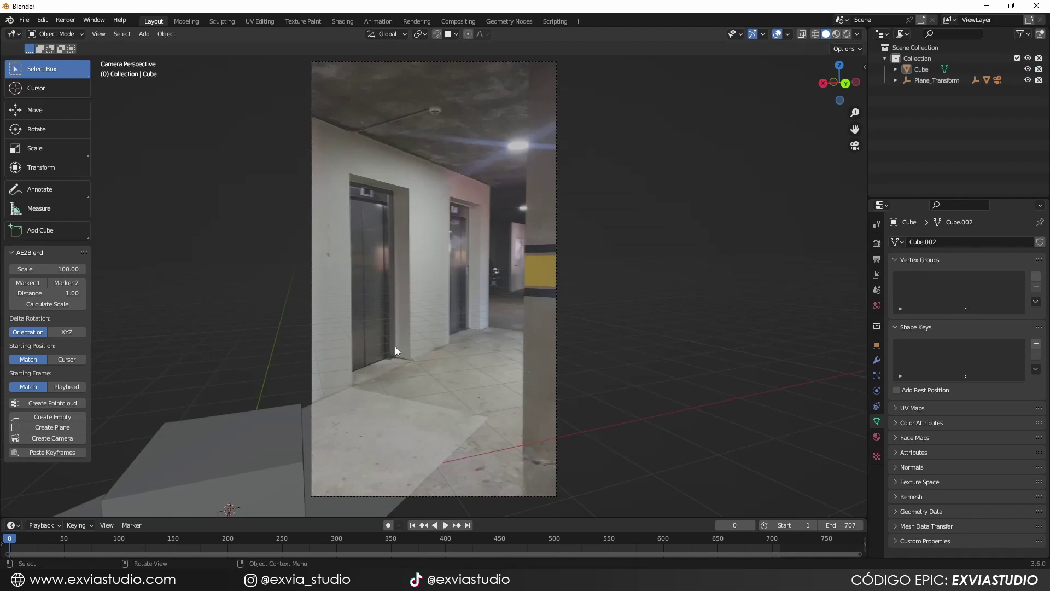
{"action": "key", "text": "KP_0"}
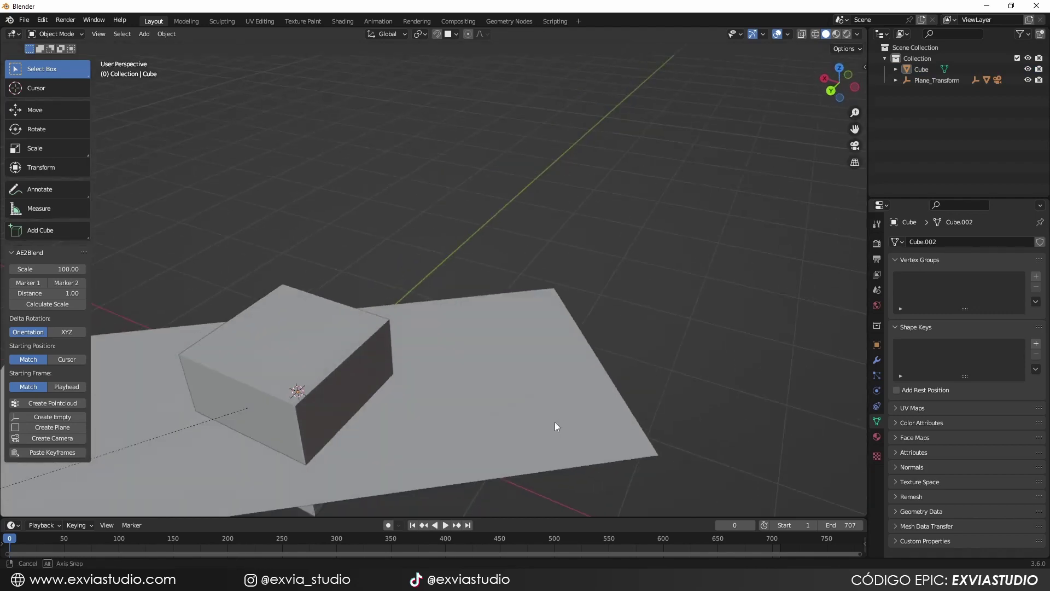
{"action": "left_click", "coordinate": [326, 358]}
{"action": "left_click_drag", "start_coordinate": [467, 387], "coordinate": [497, 359]}
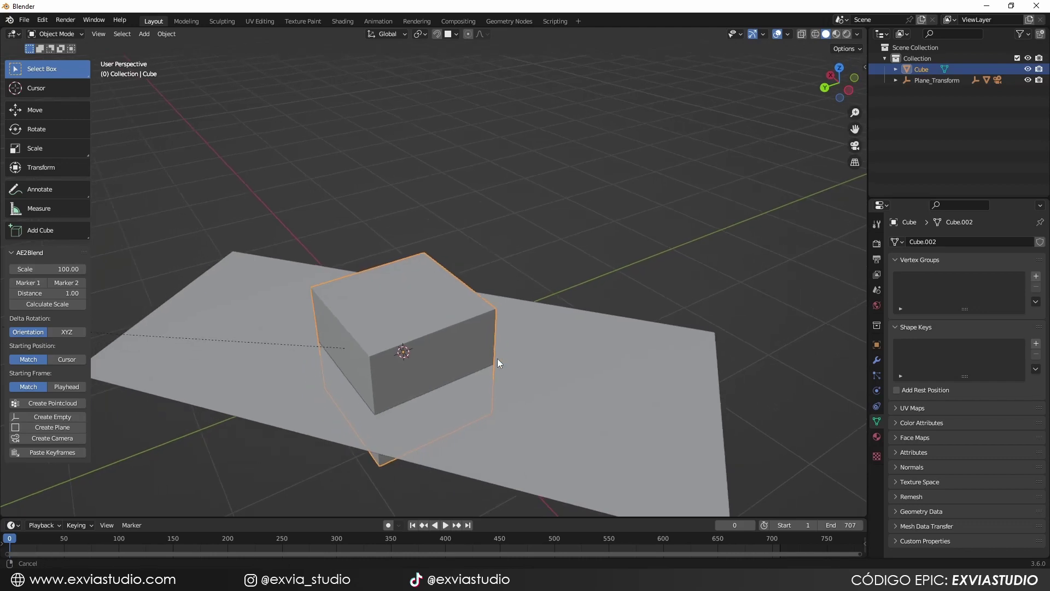
{"action": "key", "text": "g"}
{"action": "key", "text": "z"}
{"action": "left_click", "coordinate": [470, 356]}
Duplicate the wall block and slide the copy along the Y axis
{"action": "key", "text": "g"}
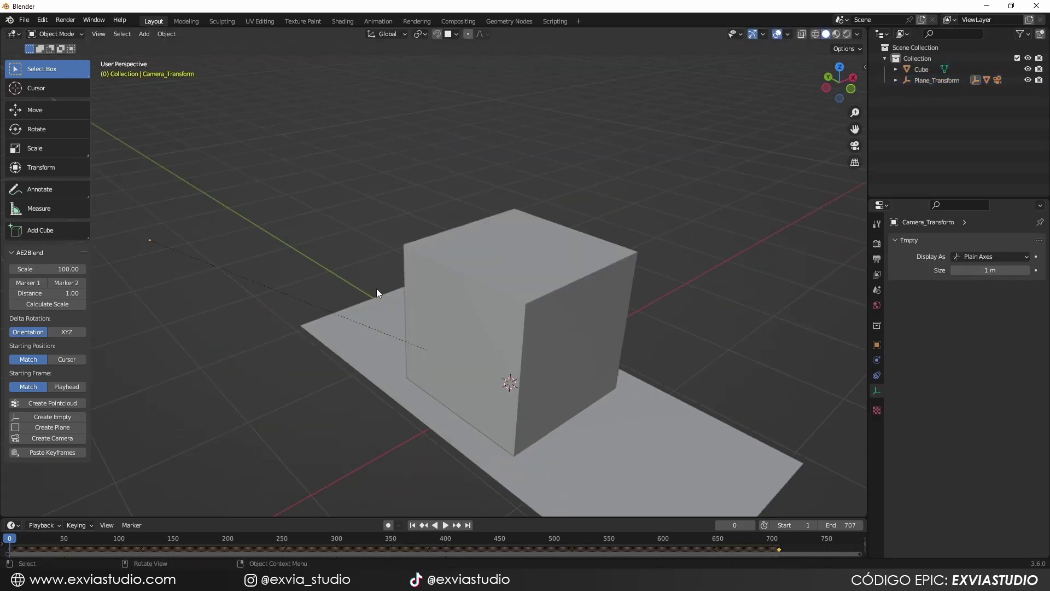
{"action": "left_click", "coordinate": [895, 80]}
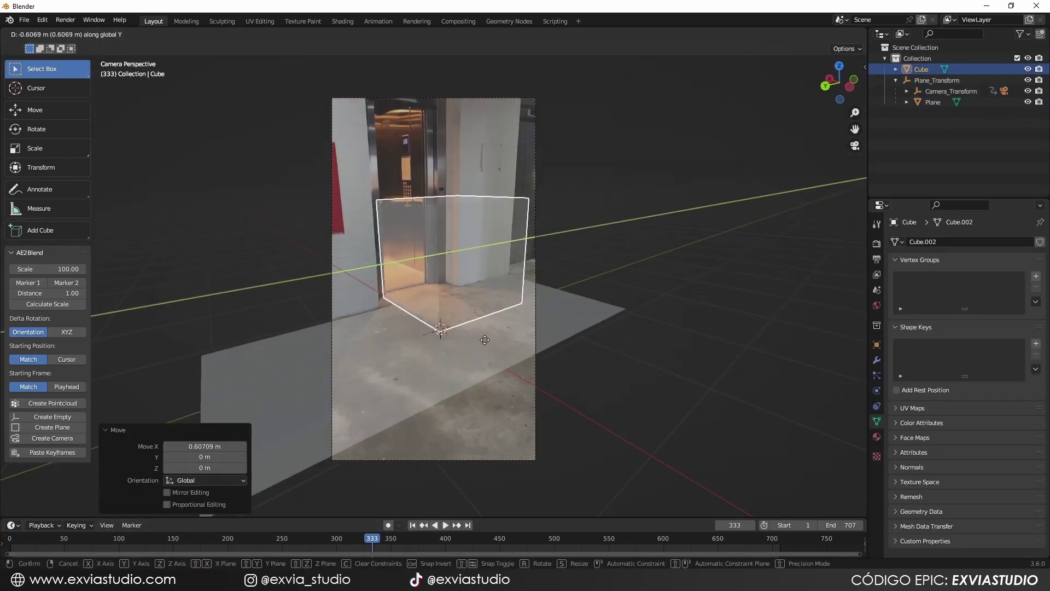
{"action": "left_click", "coordinate": [261, 547]}
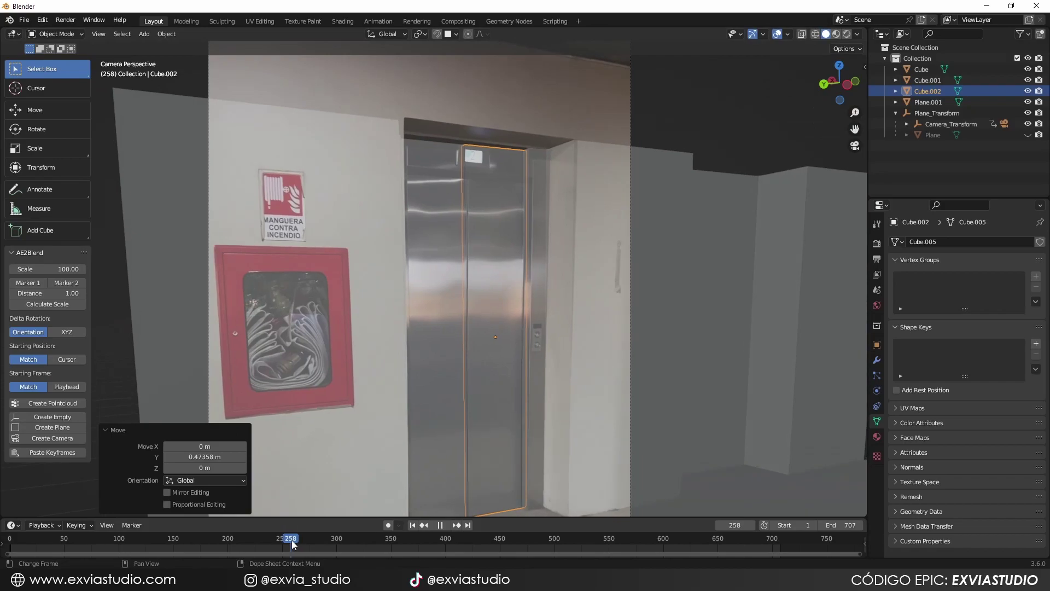
{"action": "key", "text": "g"}
{"action": "key", "text": "y"}
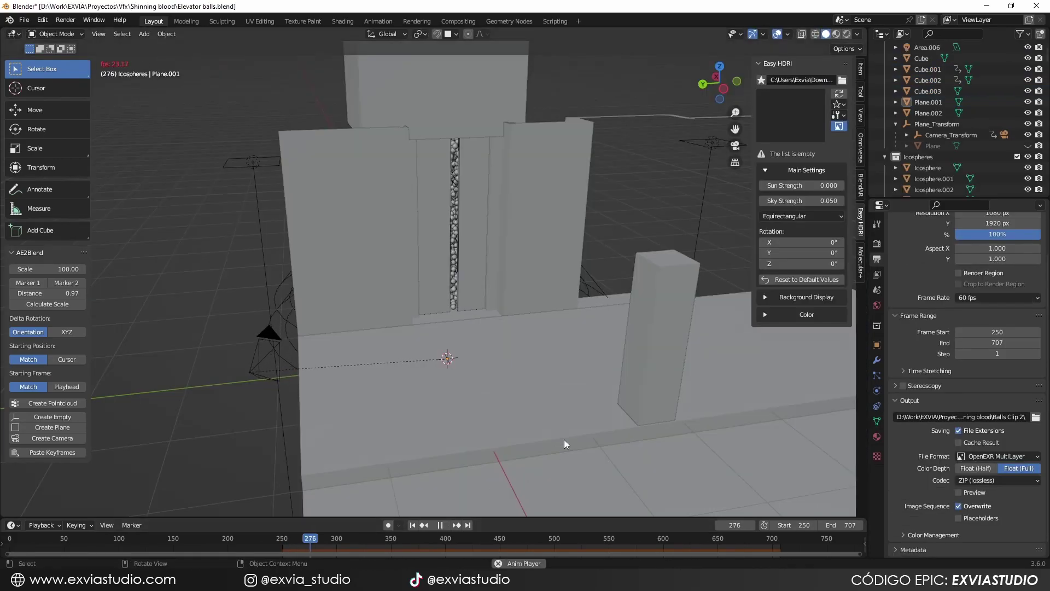